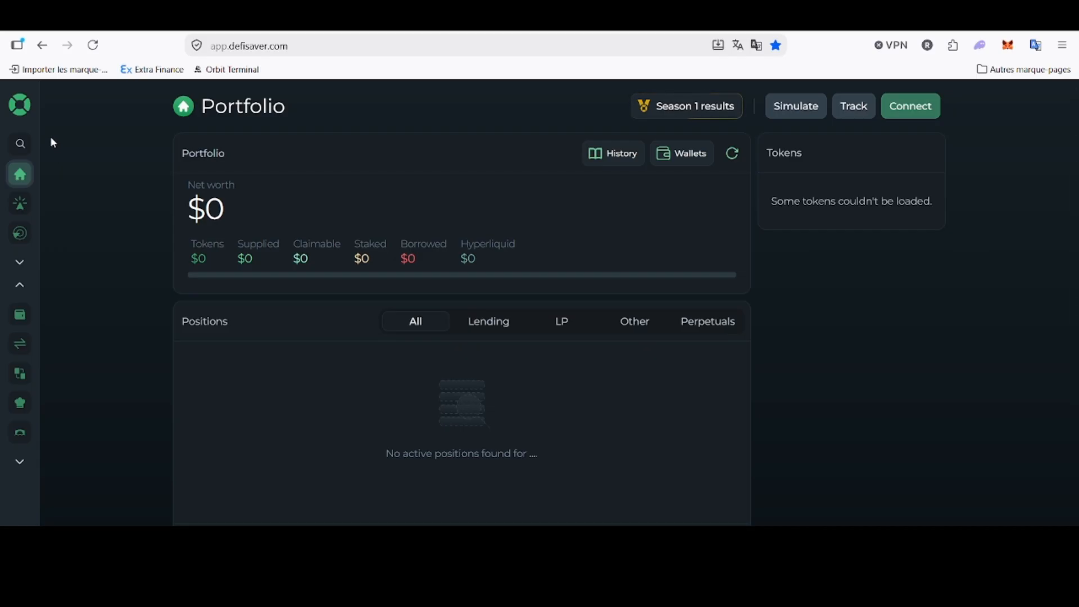
Step: Open the comparison of rates across lending protocols and examine the borrowing markets with their supply, borrow and net APY
mouse_move(14, 105)
scroll(292, 388, down, 3)
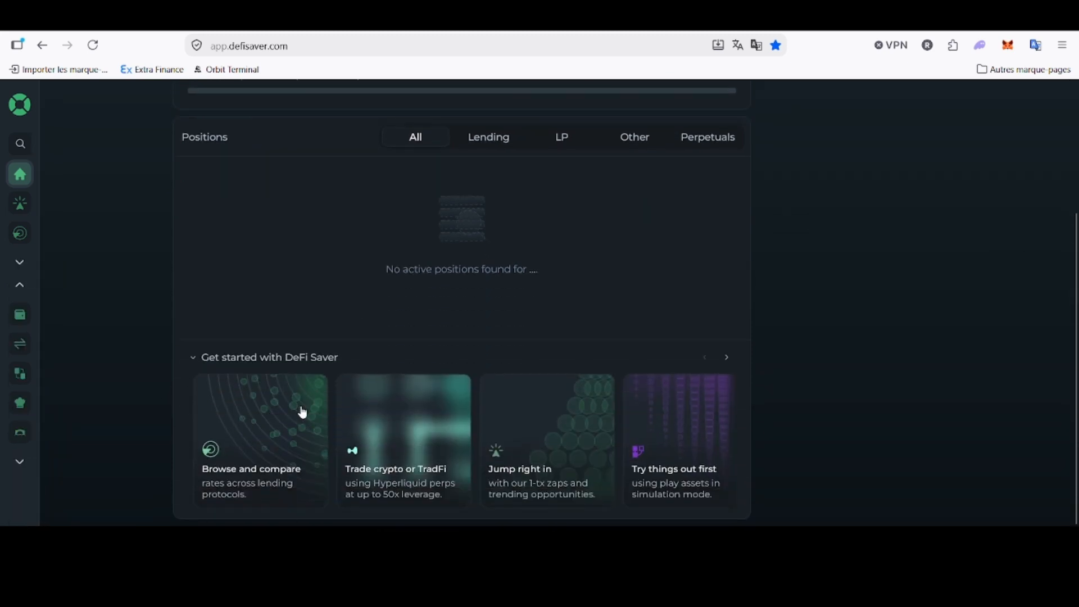
click(287, 402)
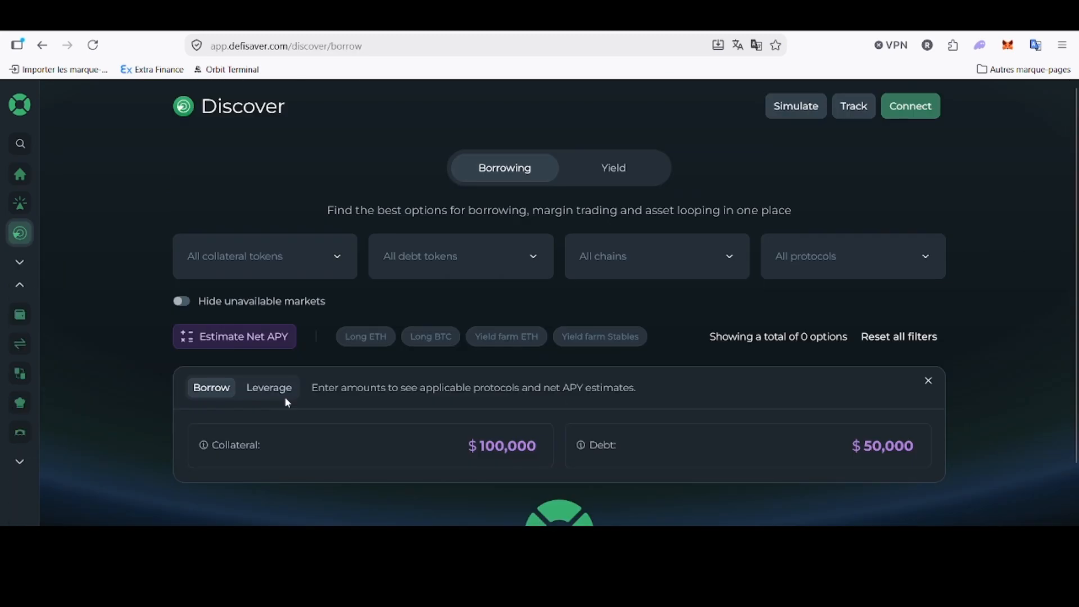
scroll(121, 305, down, 2)
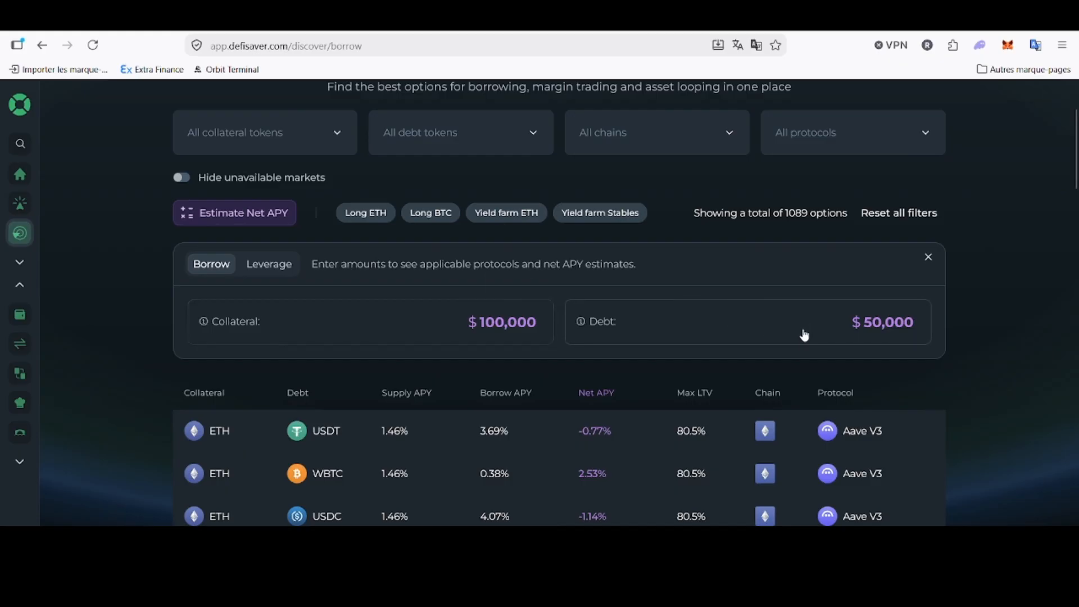
scroll(98, 337, down, 3)
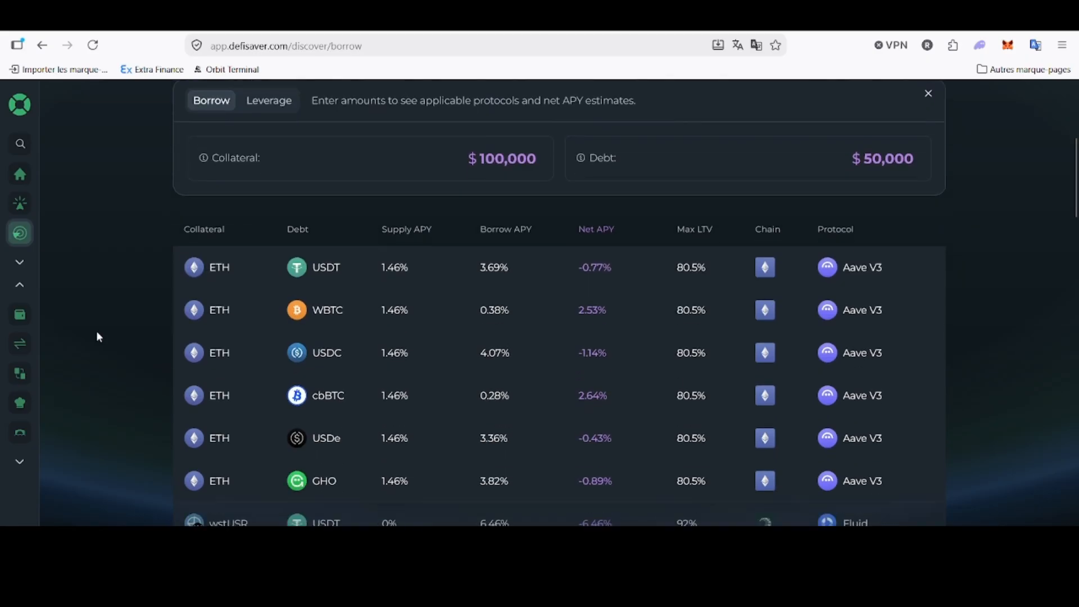
scroll(98, 337, down, 2)
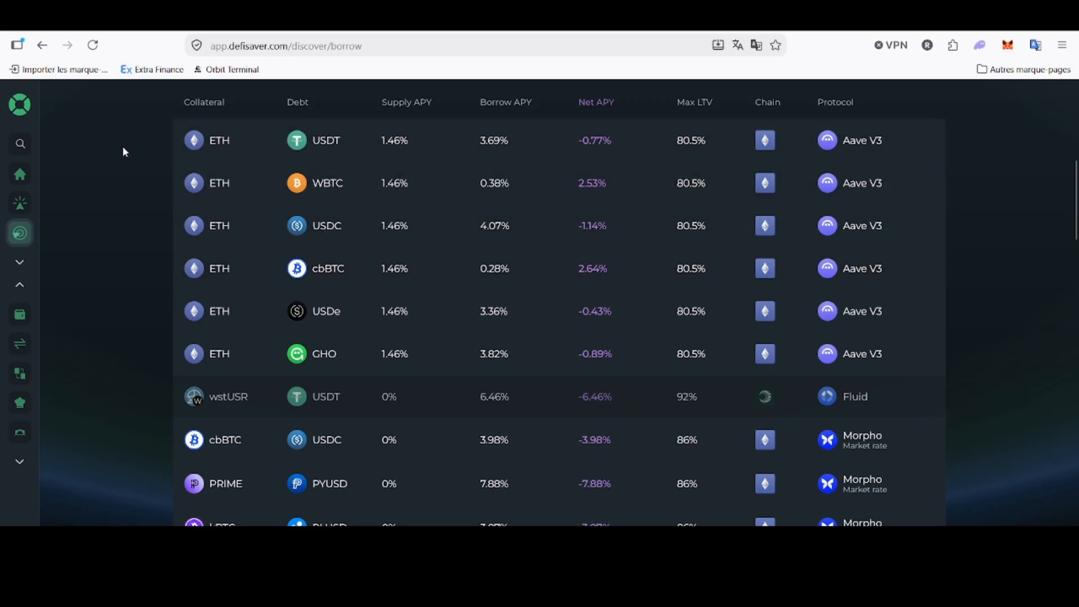
scroll(124, 150, up, 1)
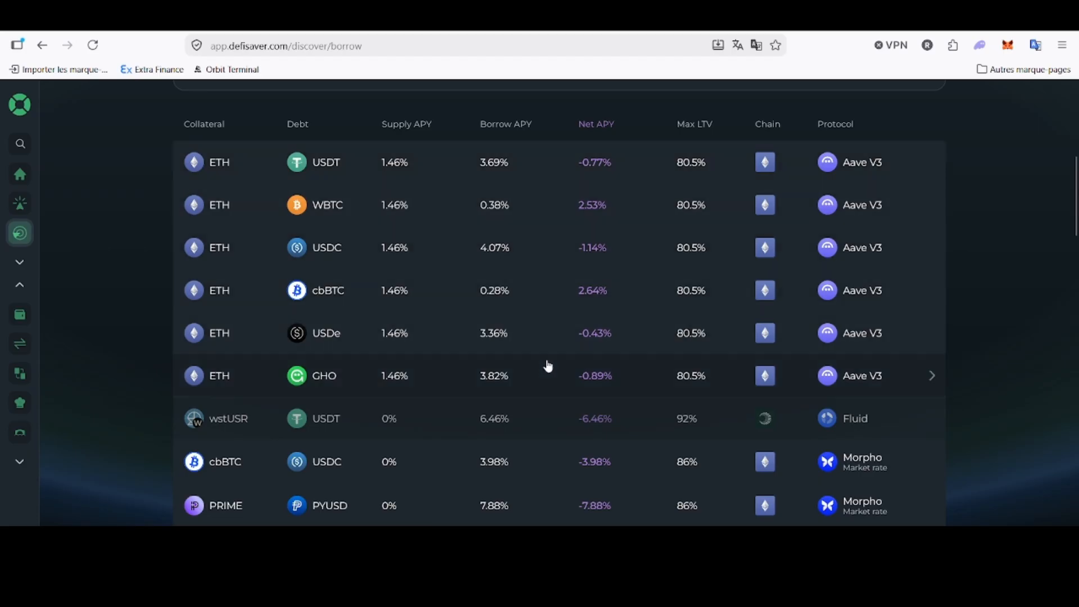
Step: Load more entries into the borrowing markets list and look through the additional collateral and debt pairs
scroll(549, 373, down, 10)
scroll(549, 372, down, 10)
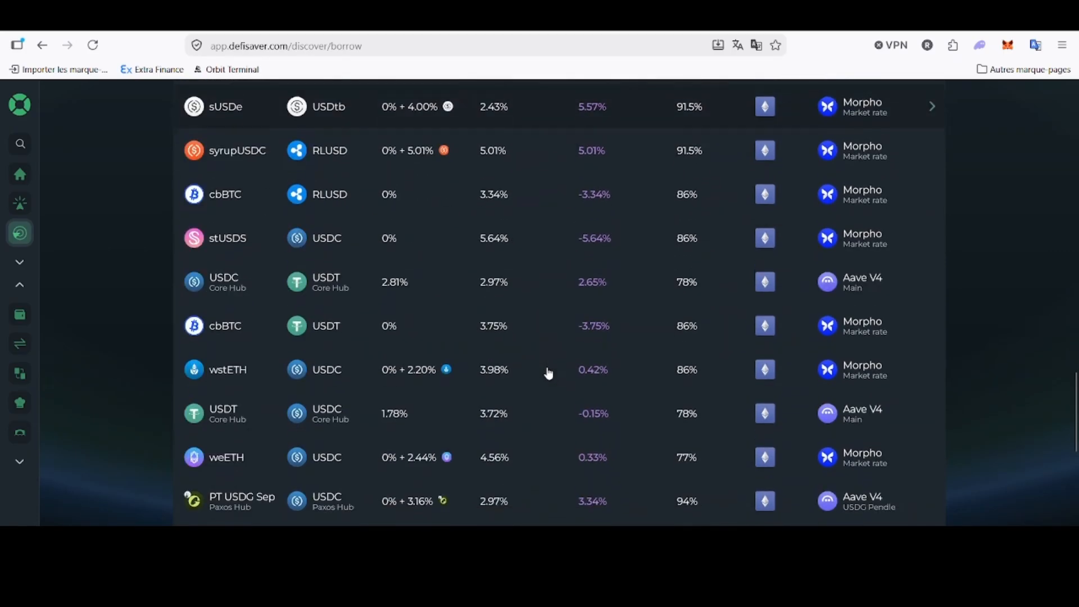
scroll(549, 373, down, 6)
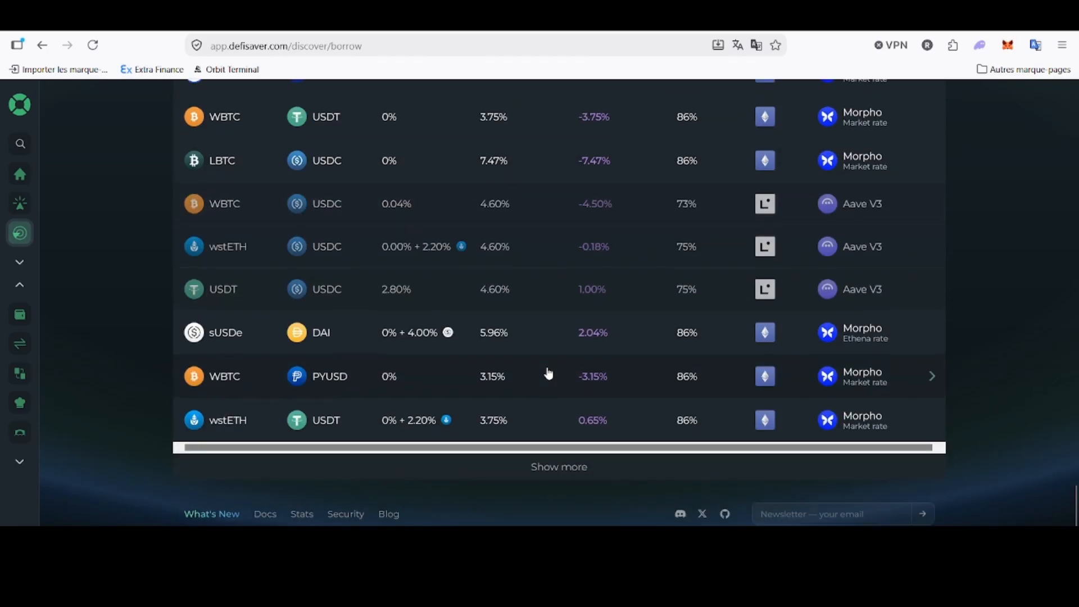
click(581, 518)
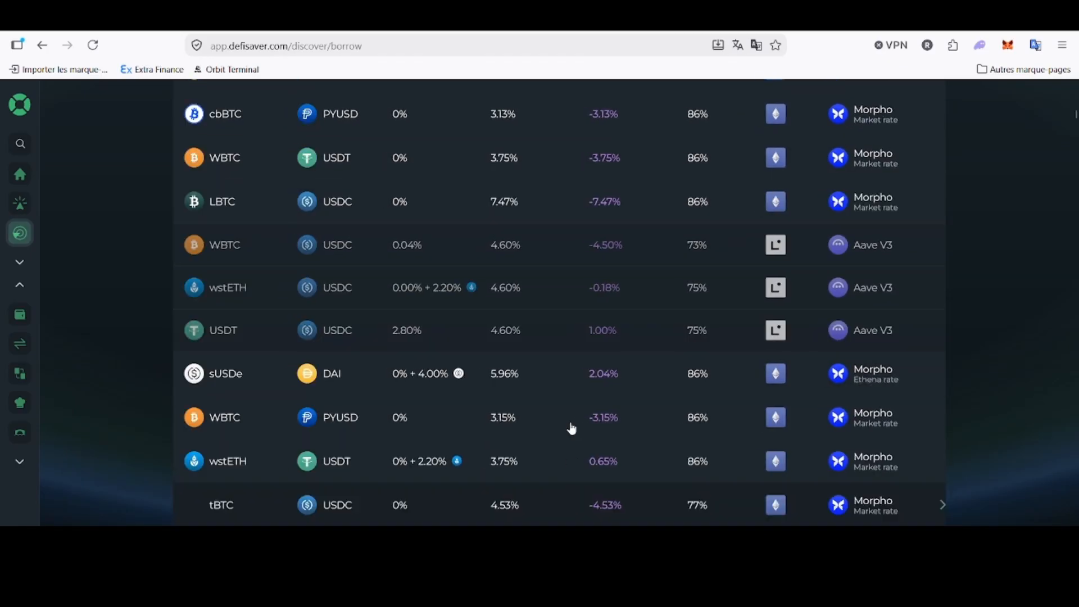
scroll(570, 418, down, 10)
scroll(572, 408, down, 15)
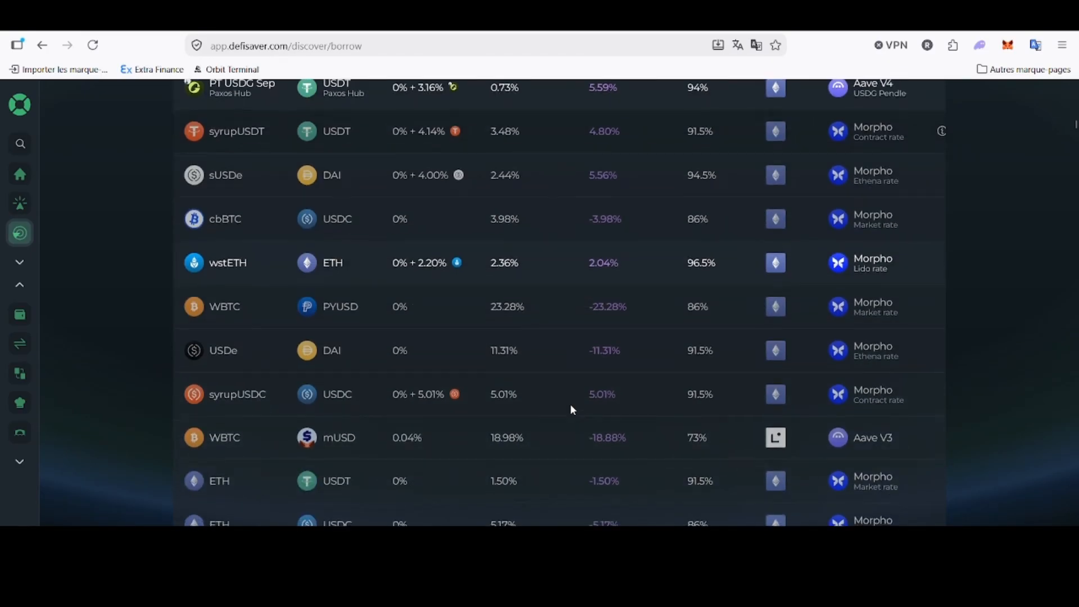
scroll(571, 409, down, 10)
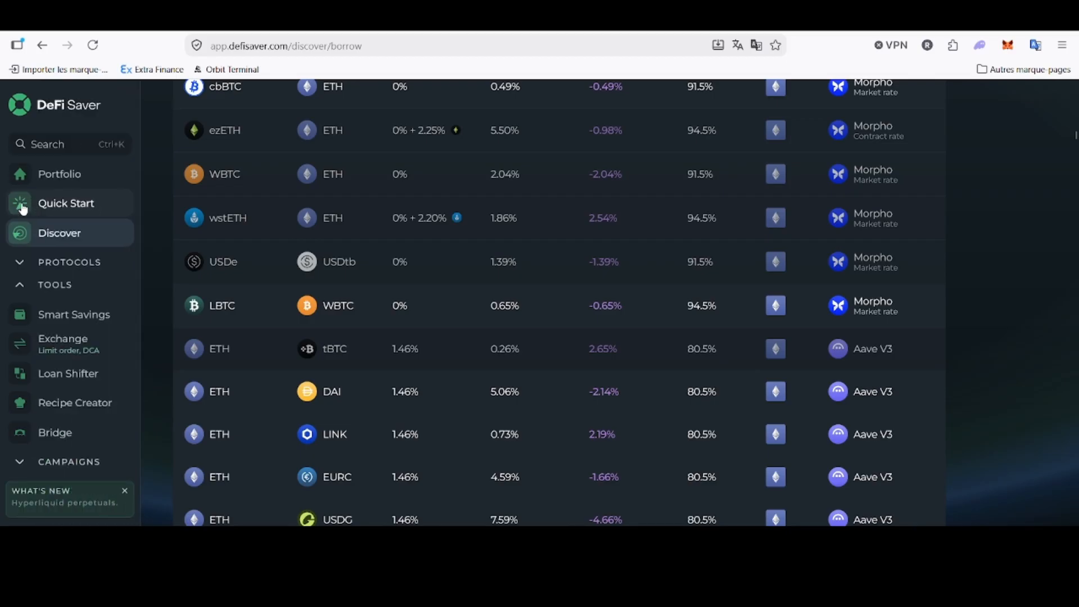
Step: Open the Quick Start page and expand its Trending section to show all incentive programs
click(23, 209)
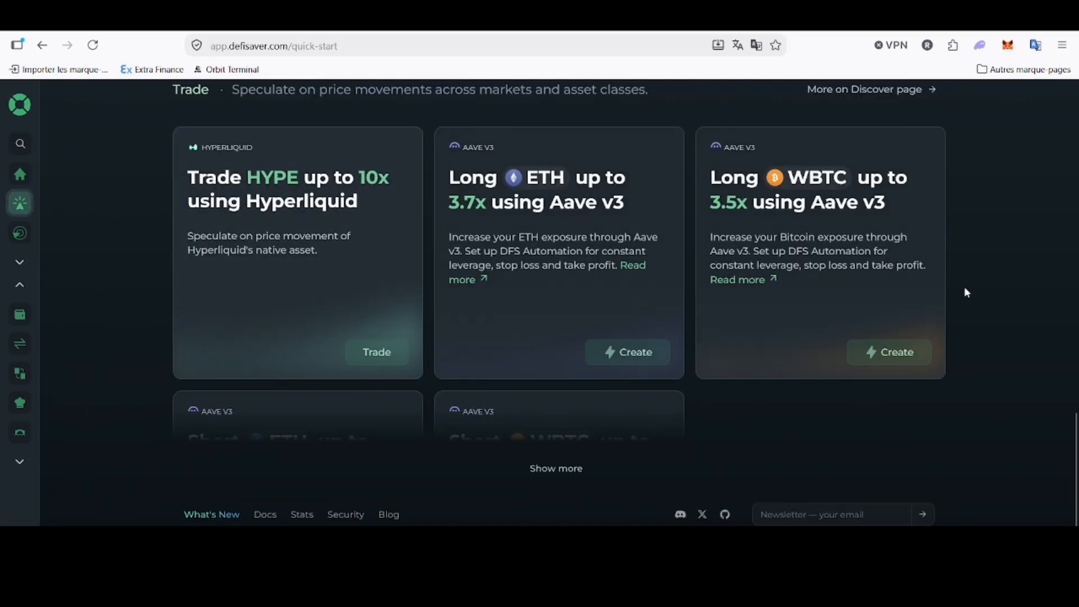
scroll(999, 288, up, 12)
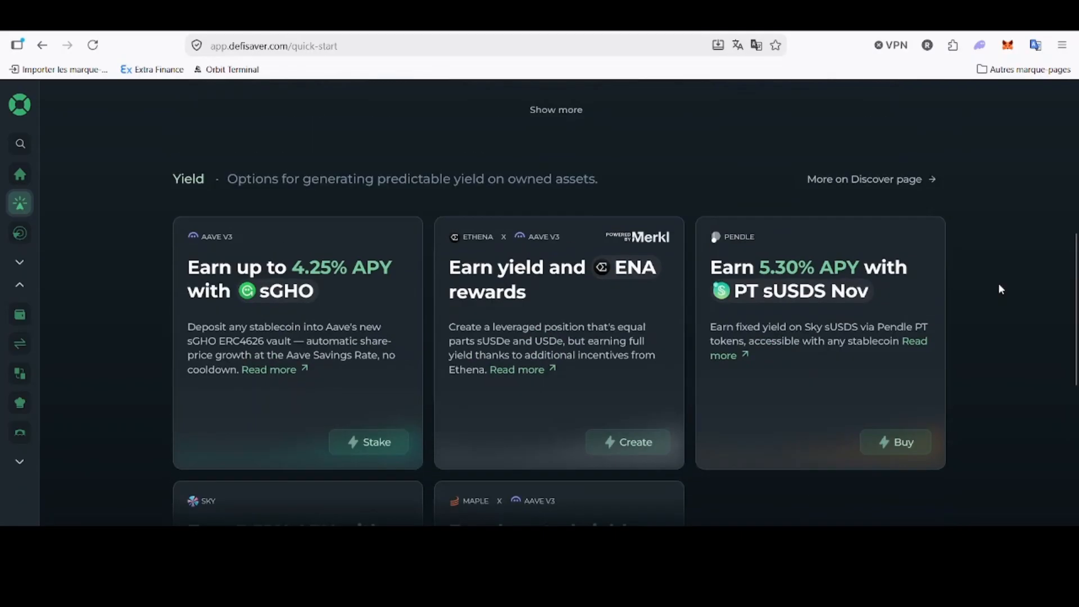
scroll(999, 287, up, 3)
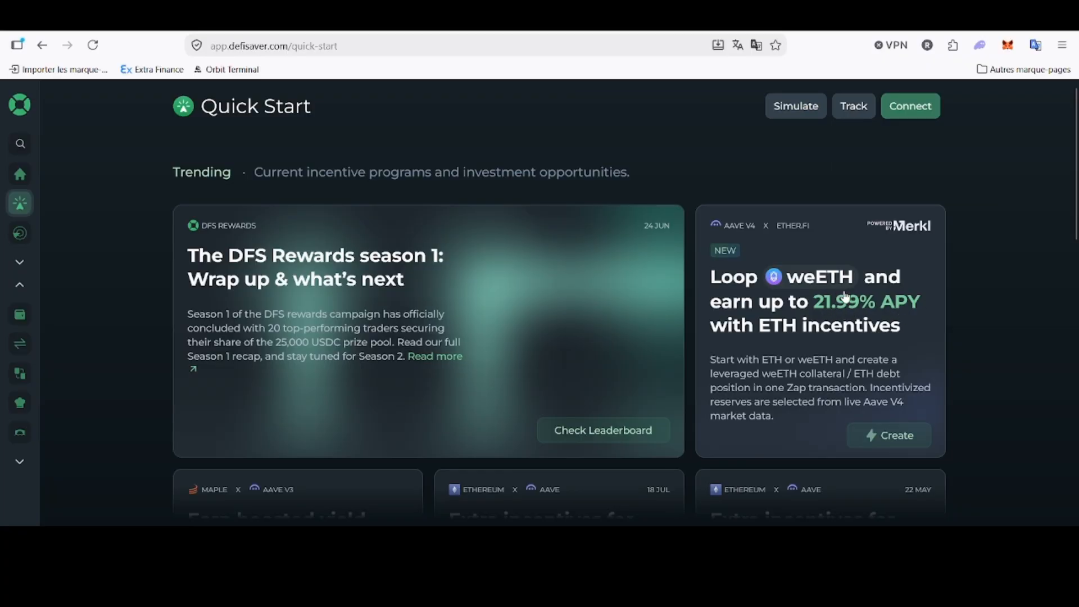
scroll(845, 296, down, 2)
click(574, 423)
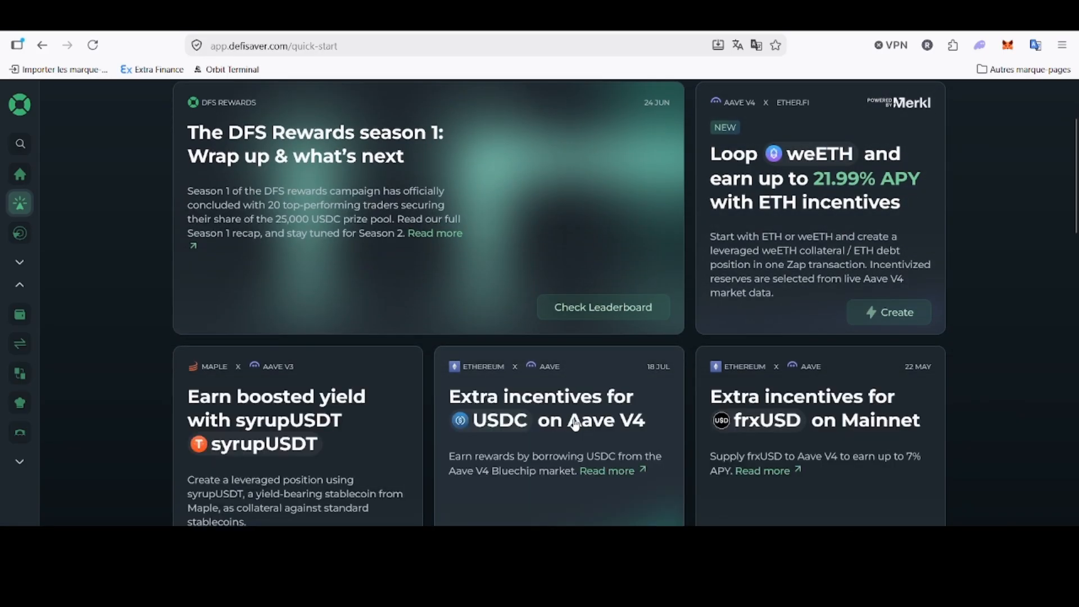
Step: Look through the expanded Trending offers and the first Yield offers on the Quick Start page
scroll(538, 342, down, 2)
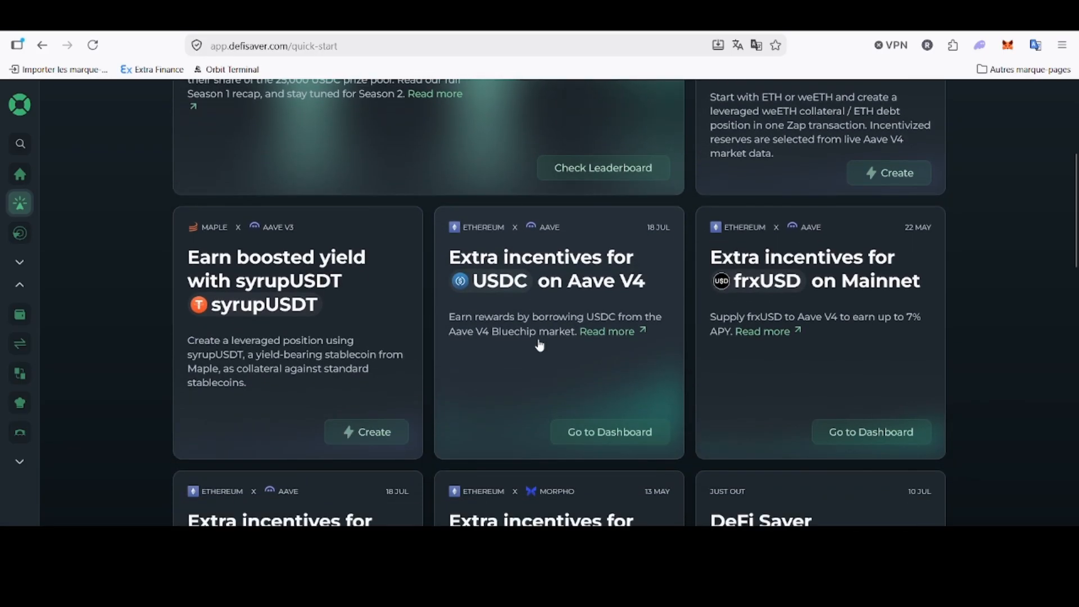
scroll(539, 345, down, 1)
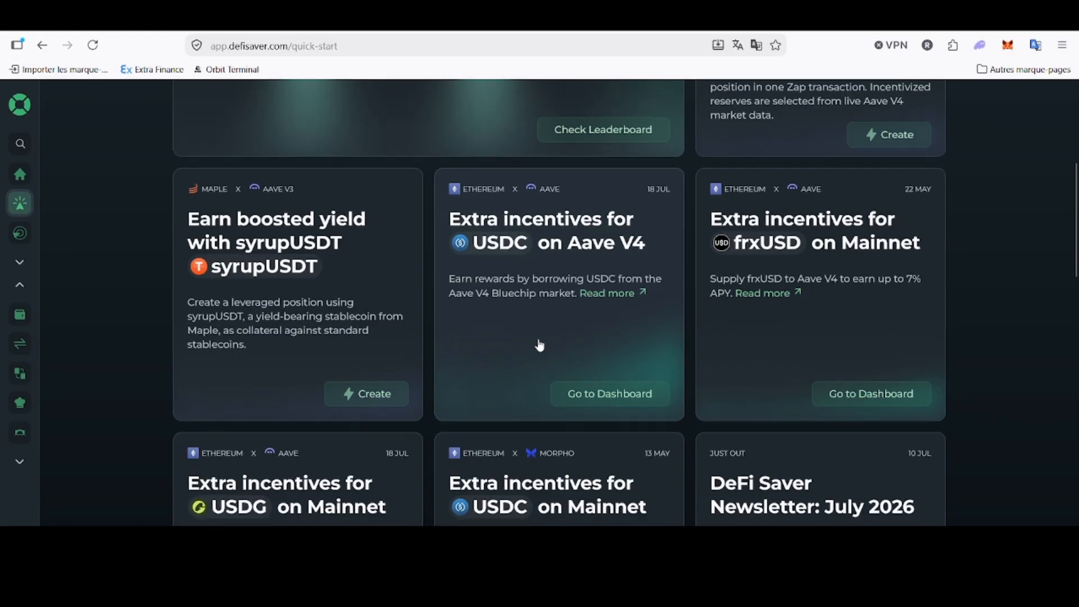
scroll(539, 345, down, 2)
scroll(1053, 337, down, 3)
scroll(1053, 337, down, 4)
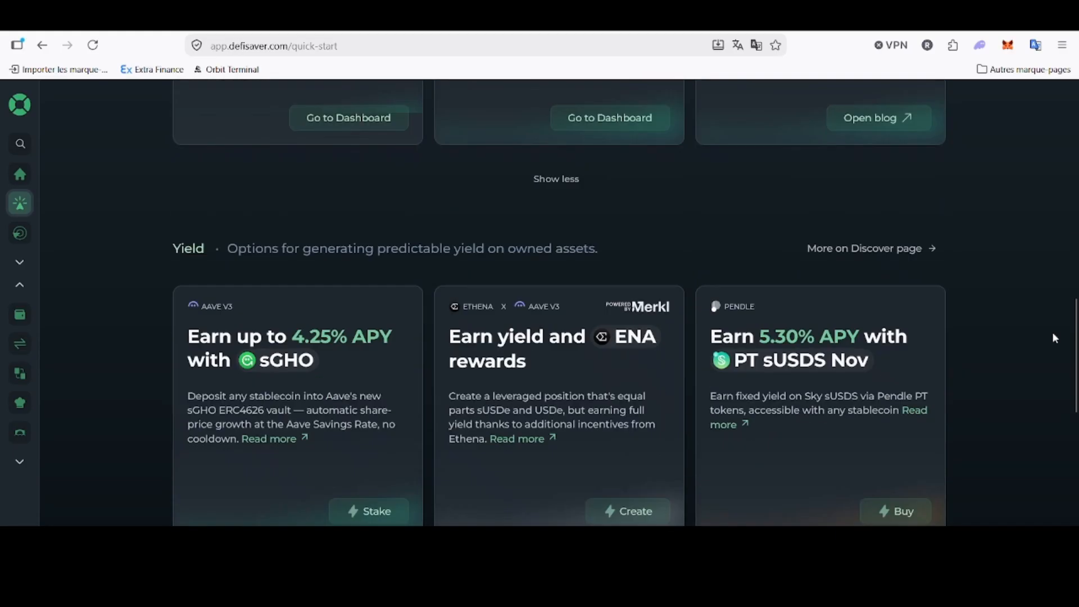
scroll(1053, 337, down, 2)
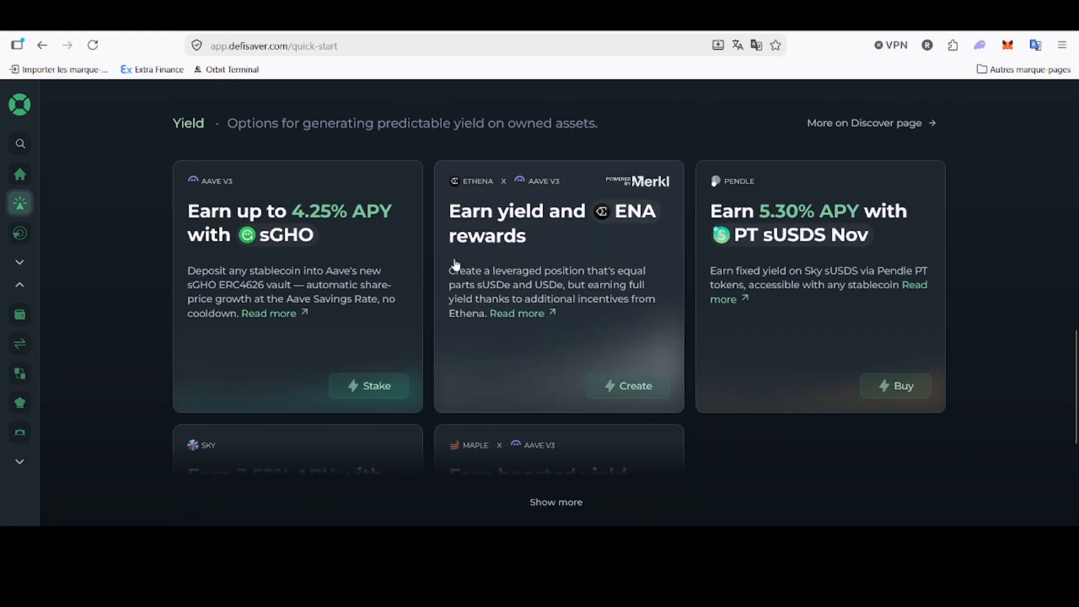
scroll(470, 272, up, 14)
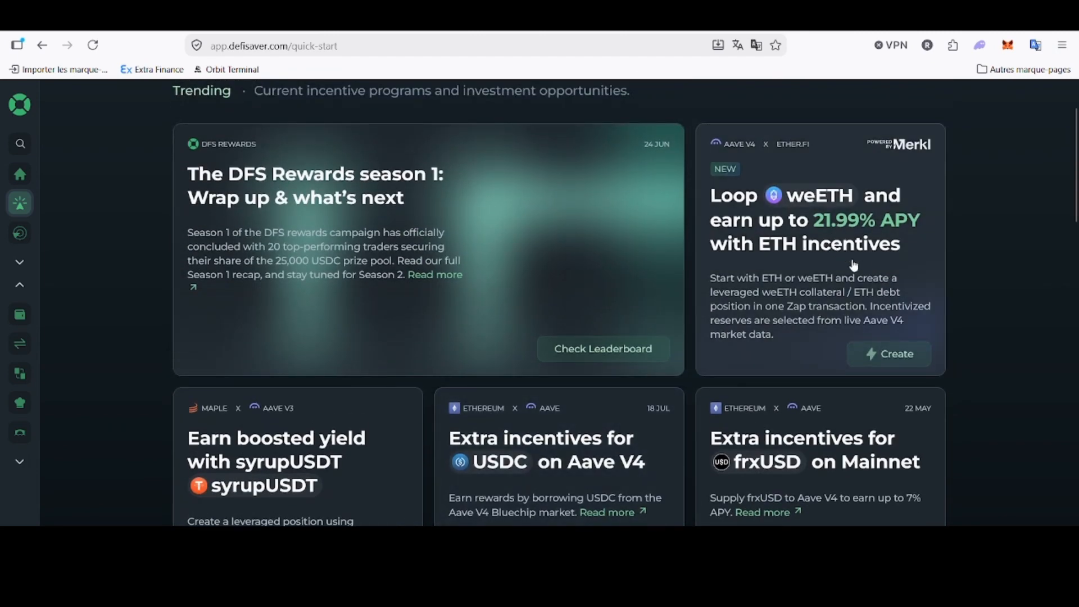
Step: Expand the Yield section and review all its options for earning on owned assets
scroll(962, 258, down, 14)
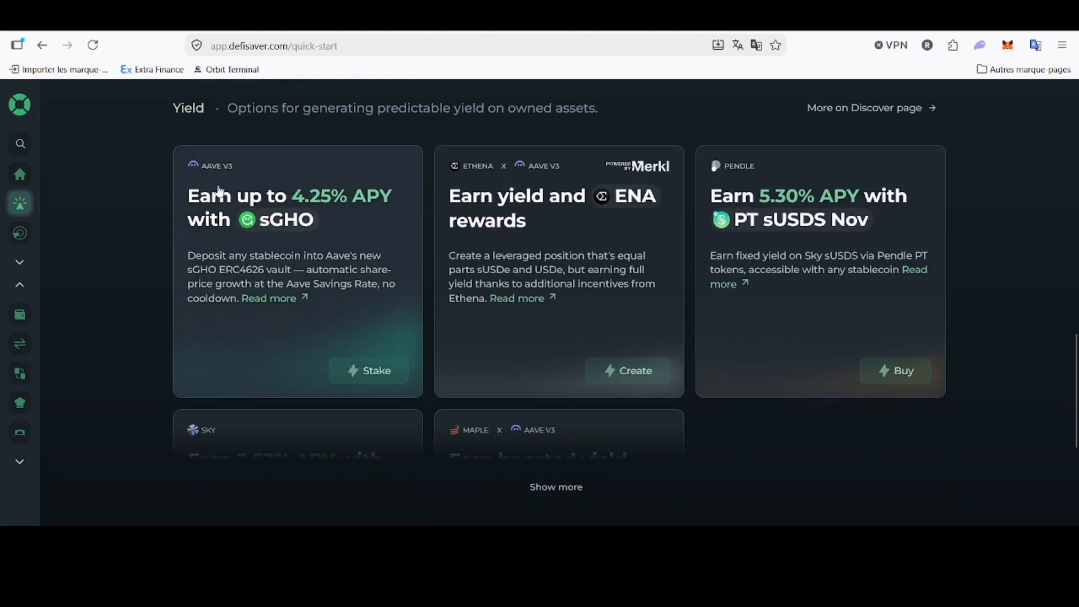
scroll(963, 233, down, 1)
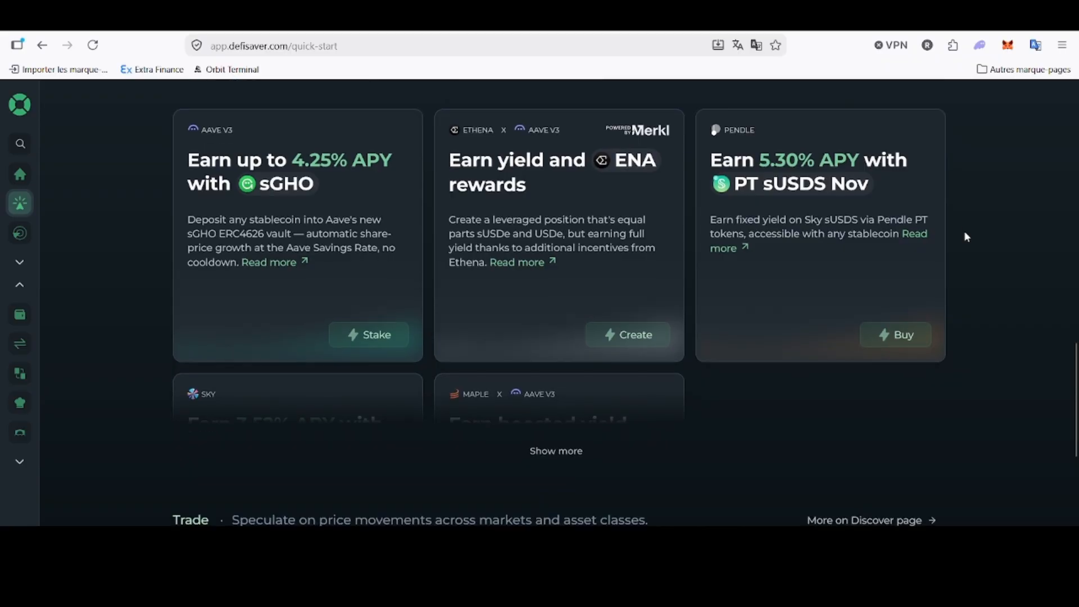
click(556, 450)
scroll(802, 450, down, 3)
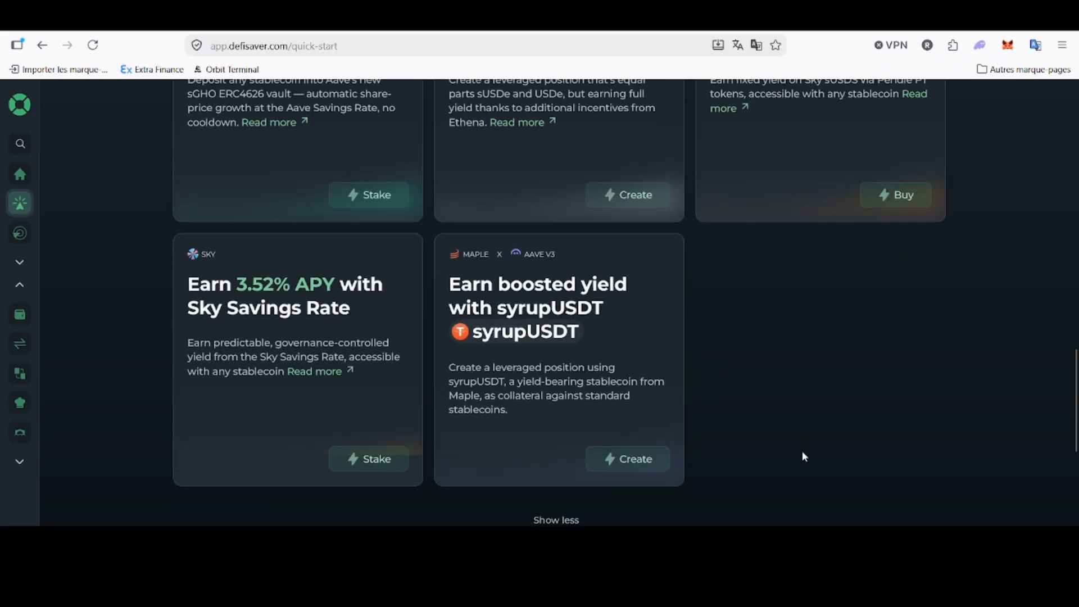
scroll(801, 450, down, 1)
scroll(803, 456, up, 5)
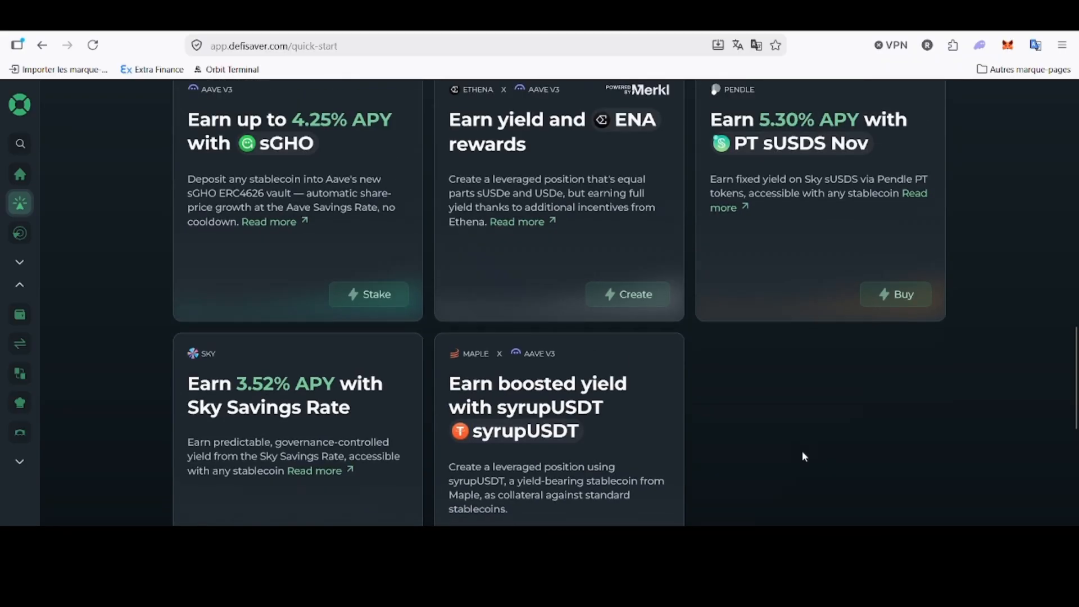
scroll(997, 218, down, 1)
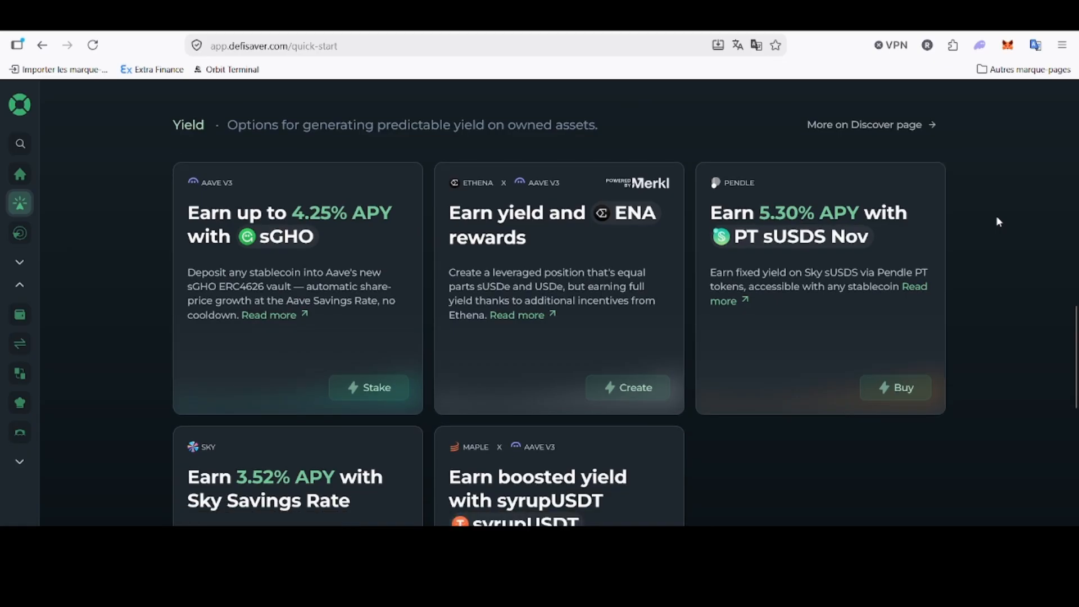
Step: Expand the Trade section and review its Hyperliquid offer and the long and short offers using Aave v3
scroll(984, 223, down, 3)
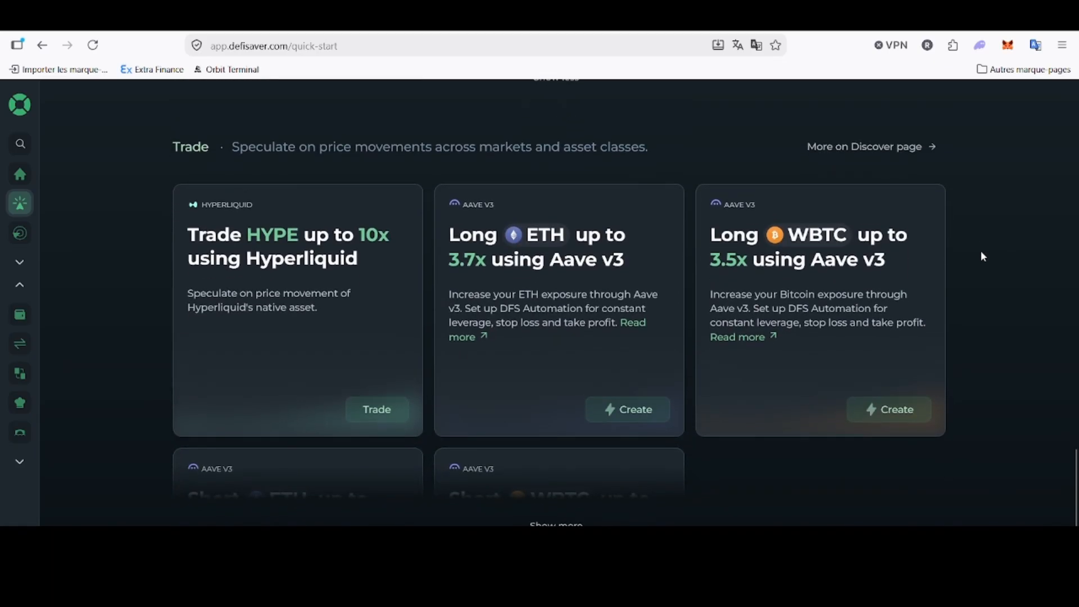
scroll(982, 257, down, 1)
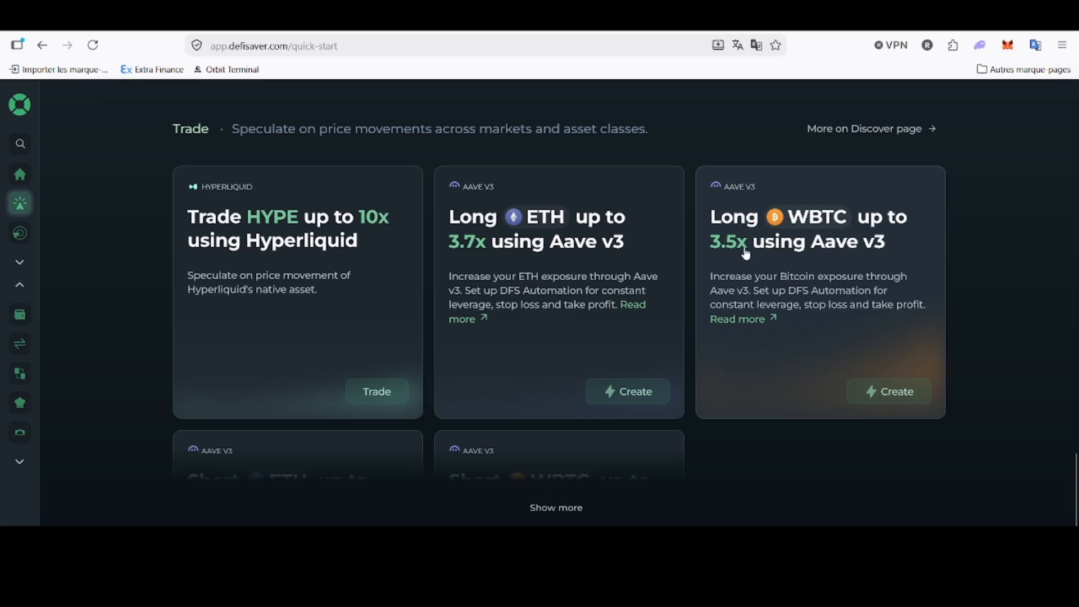
scroll(746, 254, down, 1)
click(568, 470)
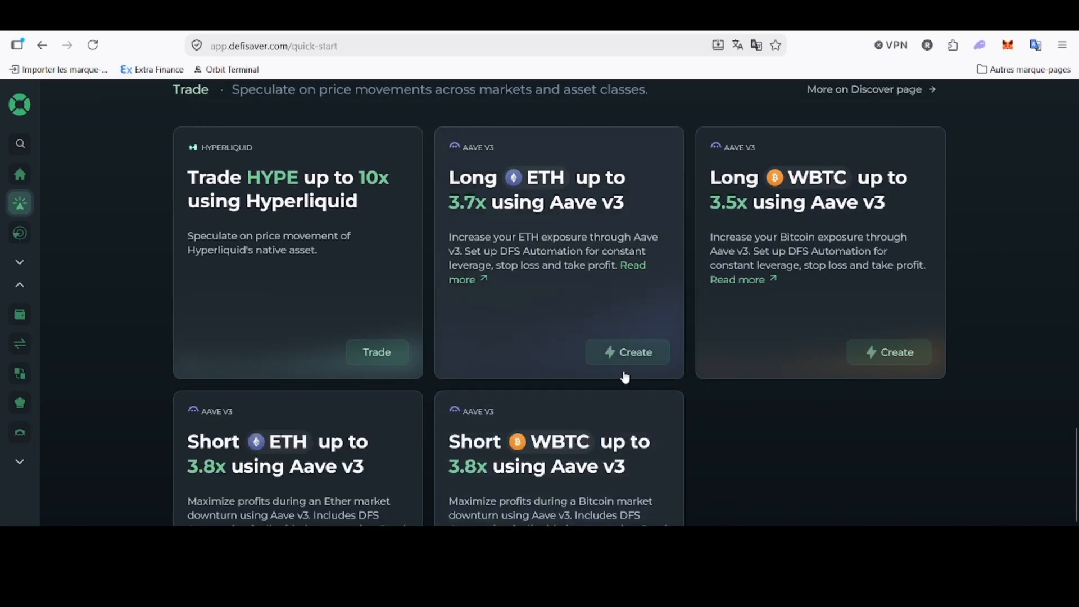
scroll(626, 359, down, 3)
scroll(621, 378, down, 6)
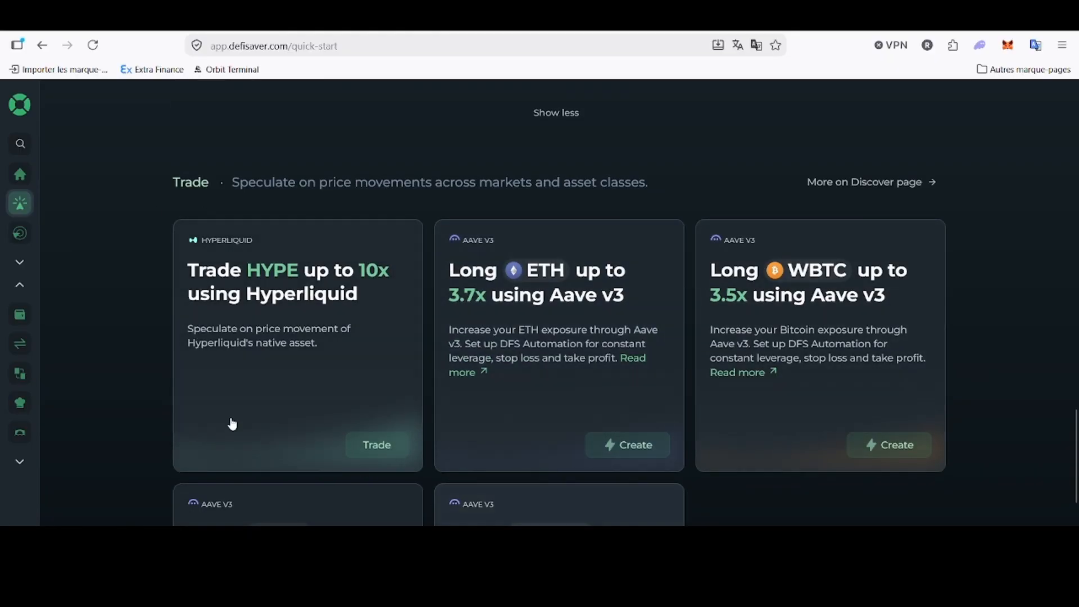
scroll(133, 339, up, 1)
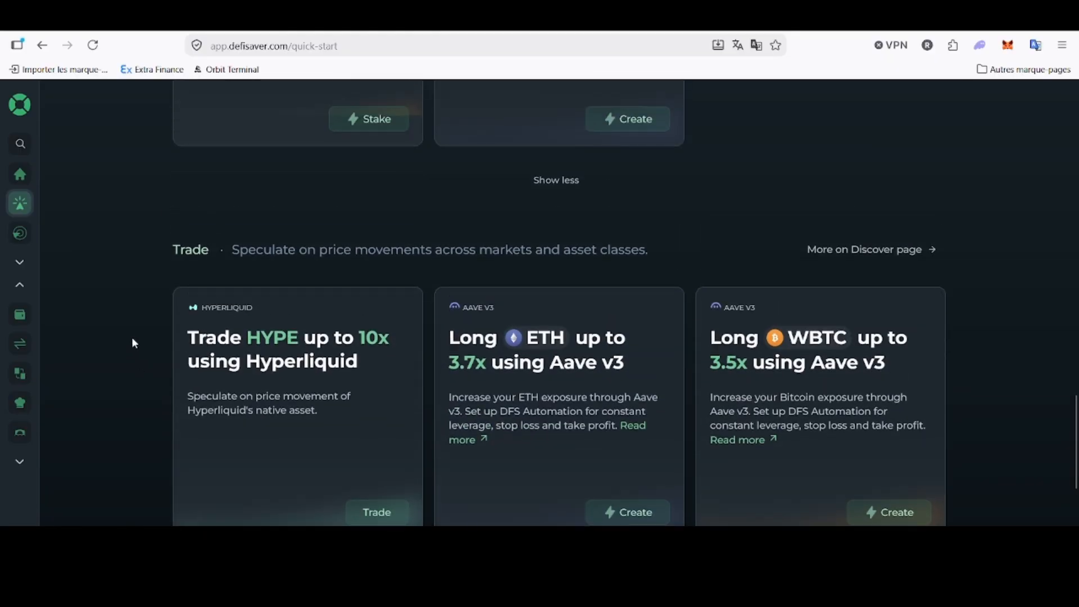
scroll(133, 338, down, 2)
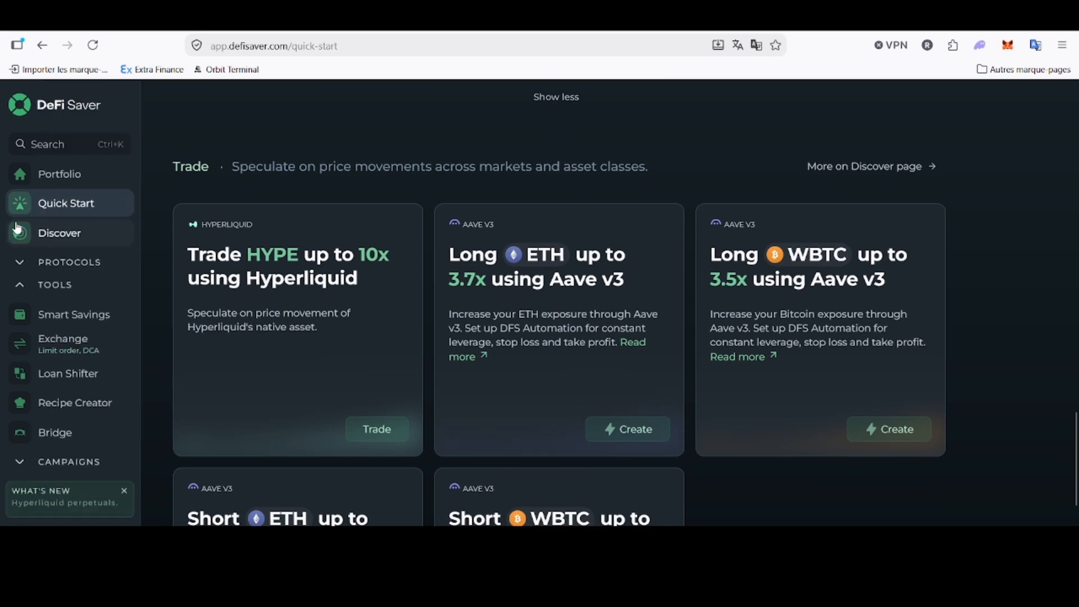
Step: Return to the Discover page and examine the net APY of the ETH borrowing markets on Aave V3
click(23, 238)
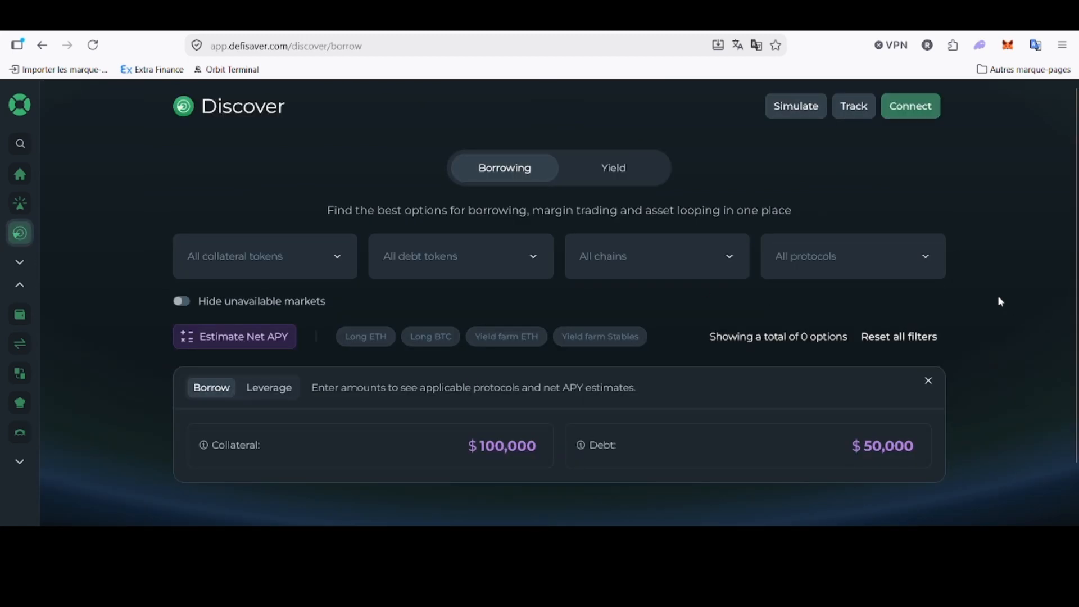
scroll(999, 297, down, 2)
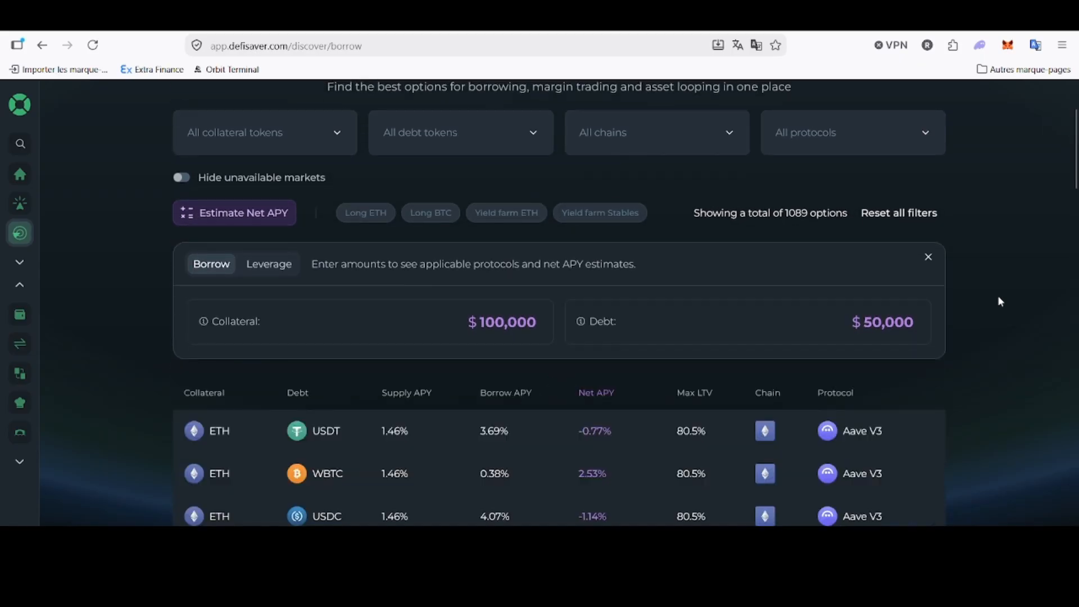
scroll(998, 297, down, 5)
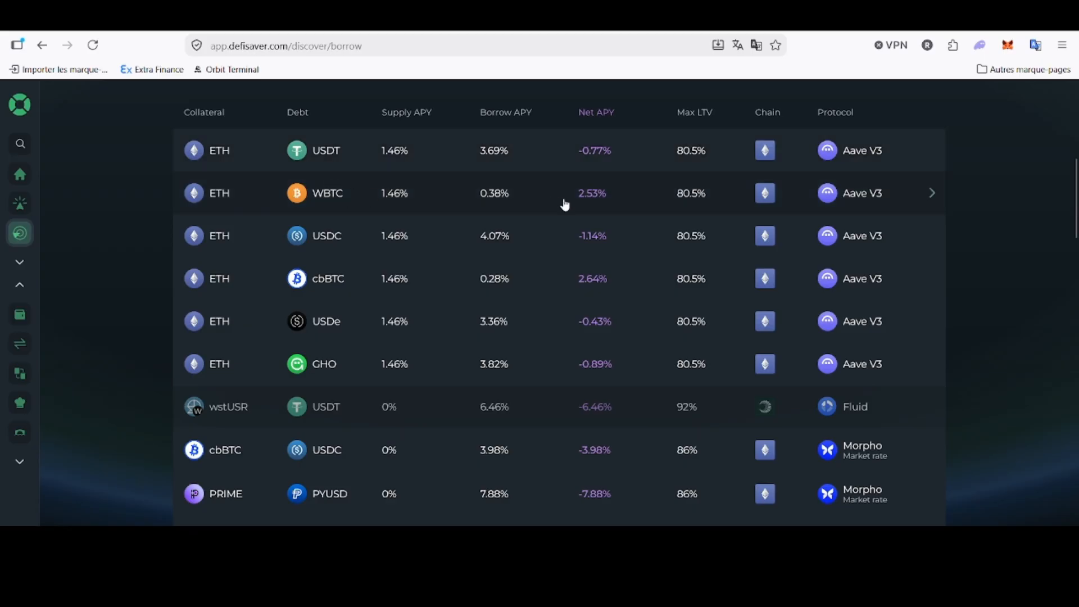
mouse_move(45, 264)
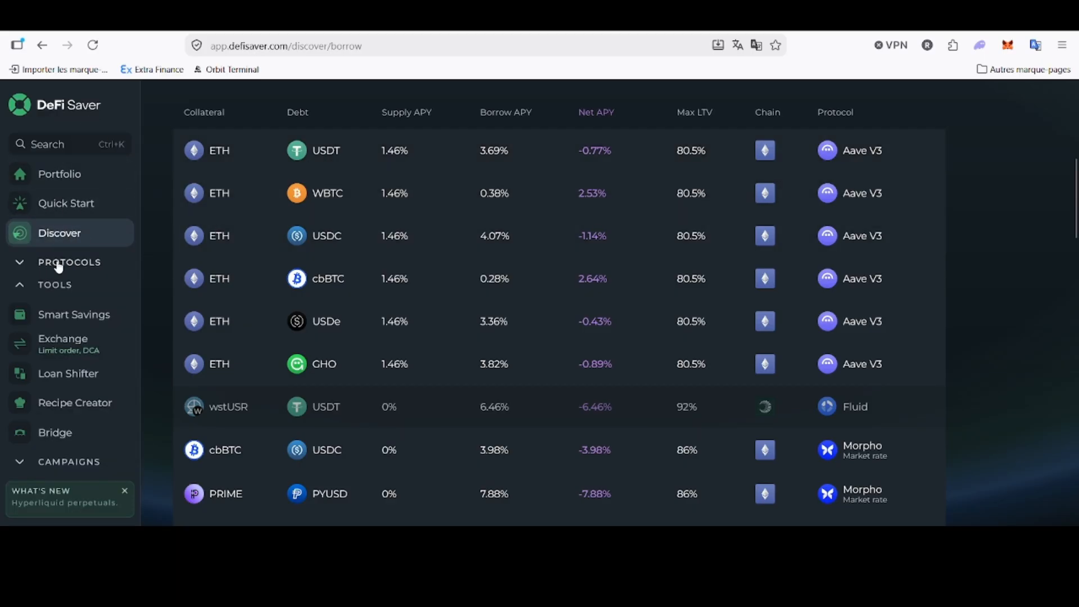
Step: Expand the Protocols section and review all supported protocols, from Aave V3 through Euler V2
click(59, 267)
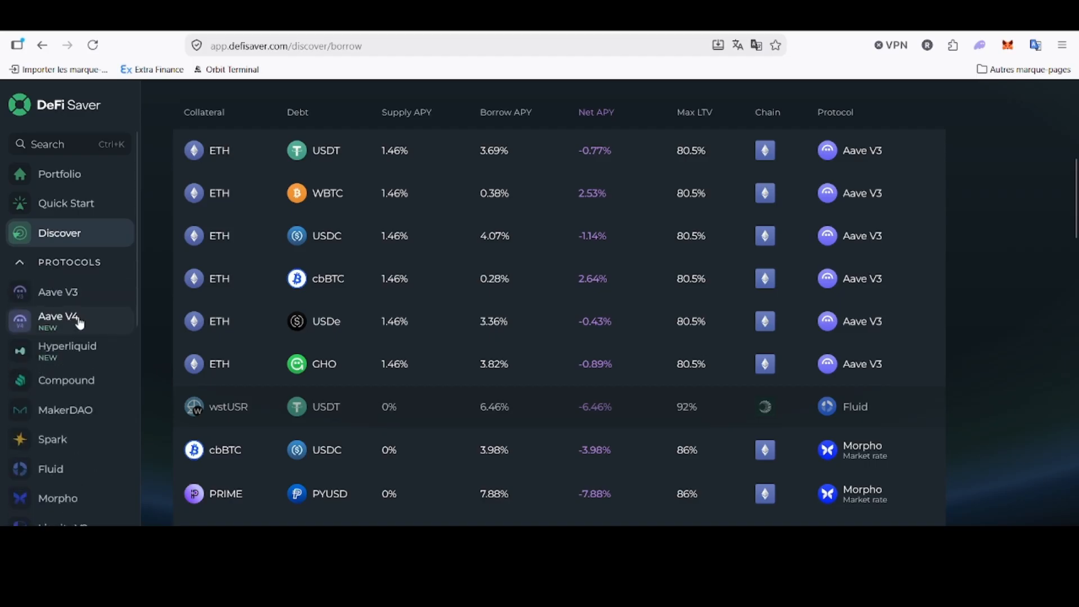
scroll(81, 318, down, 1)
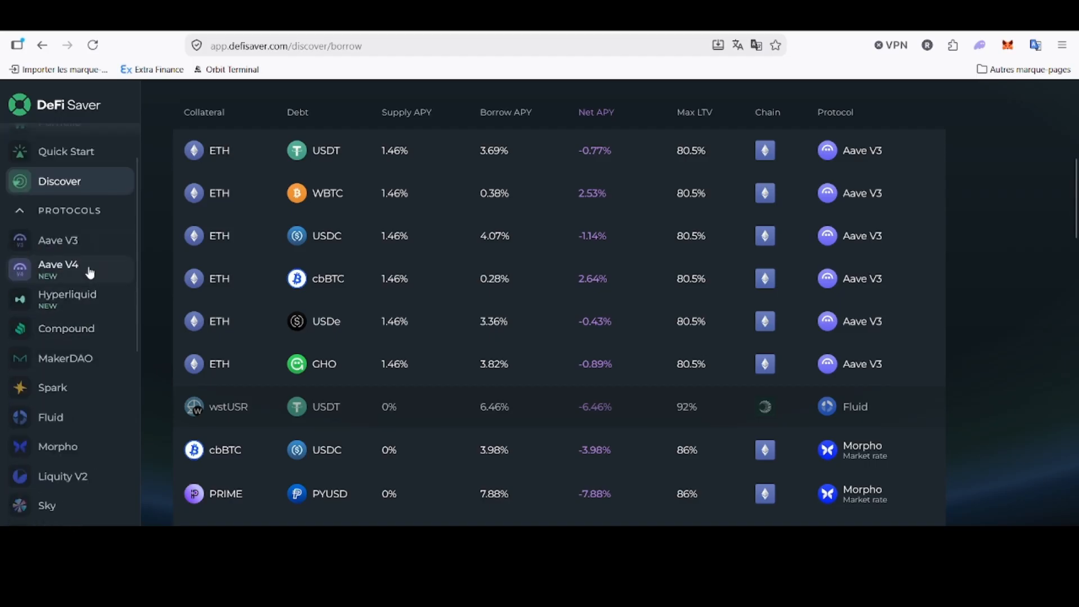
scroll(90, 272, down, 1)
scroll(88, 398, down, 3)
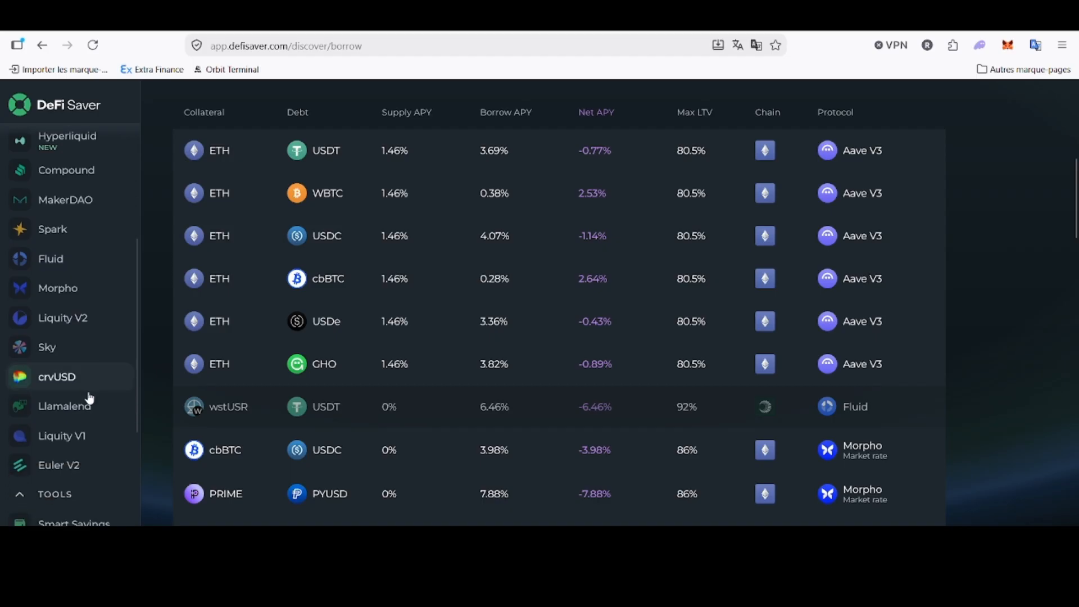
scroll(89, 398, down, 2)
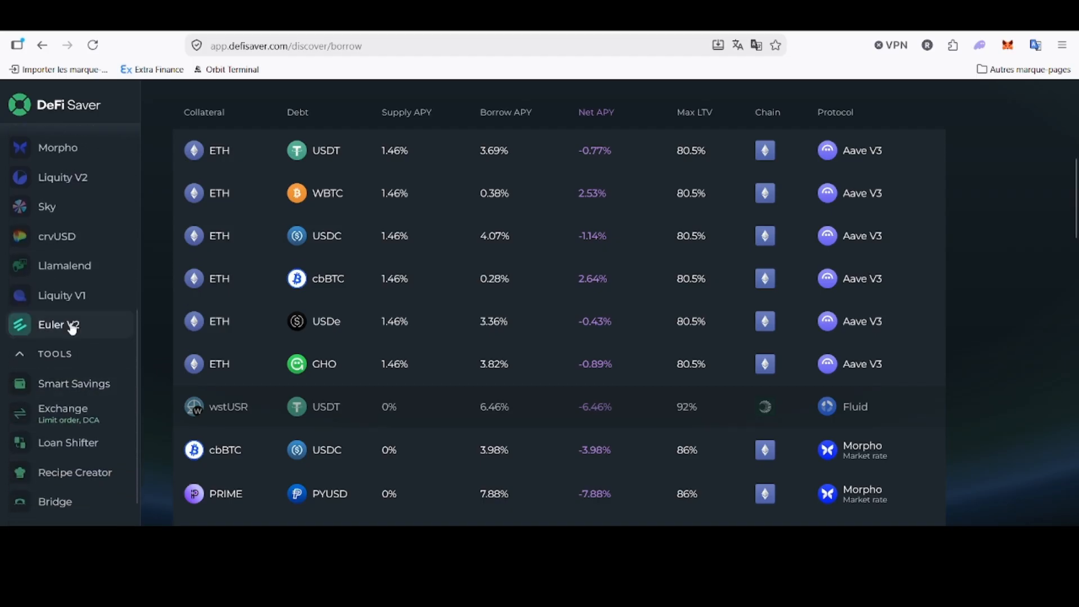
Step: Look over the Tools section and open Exchange to view its Swap form
click(55, 354)
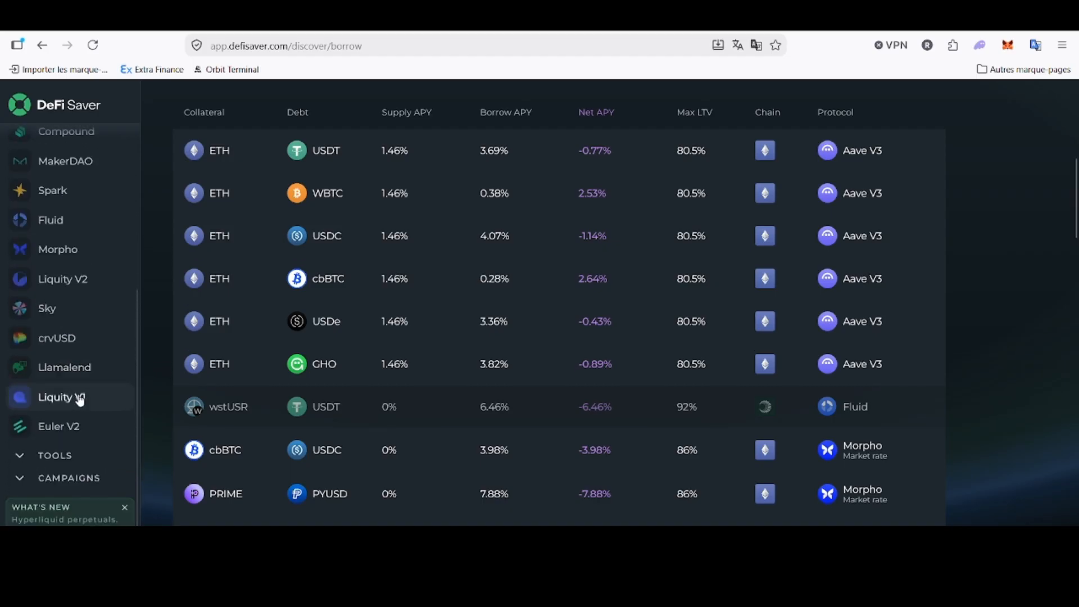
click(69, 454)
scroll(70, 416, down, 3)
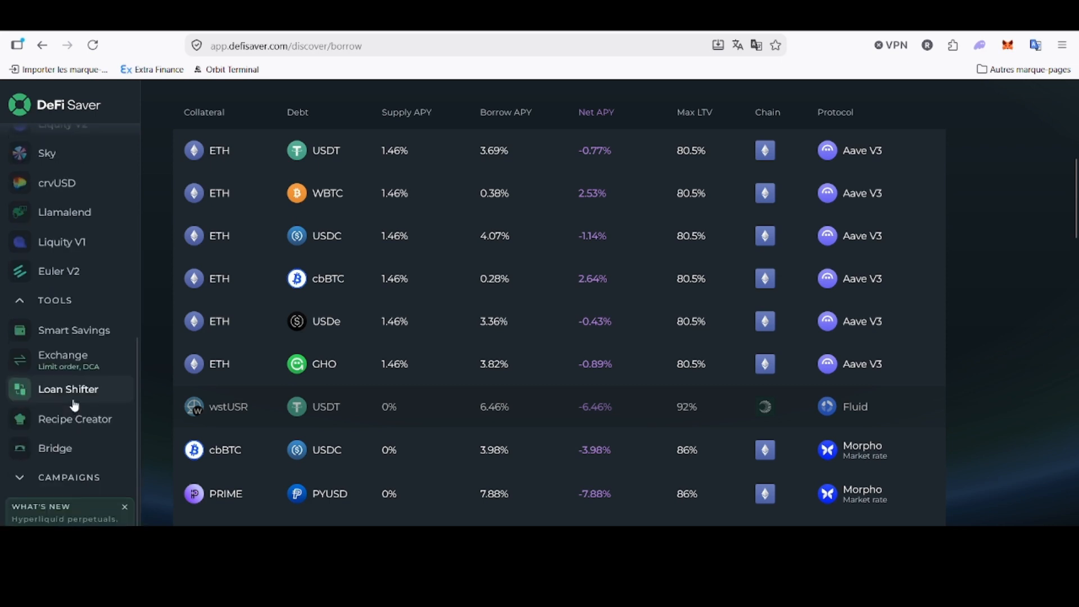
click(106, 365)
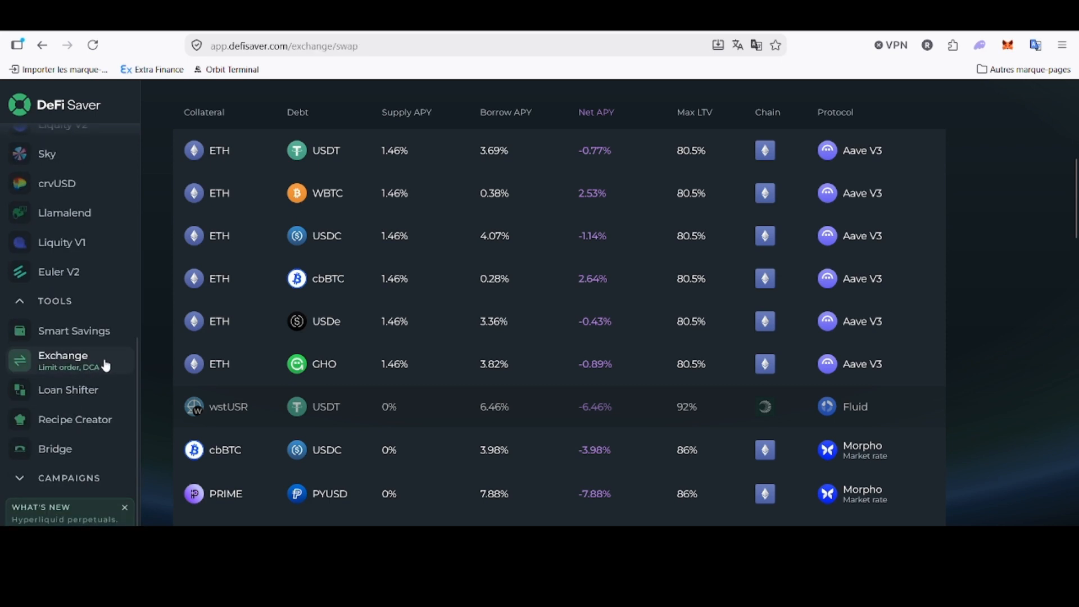
scroll(855, 318, up, 2)
scroll(855, 319, up, 4)
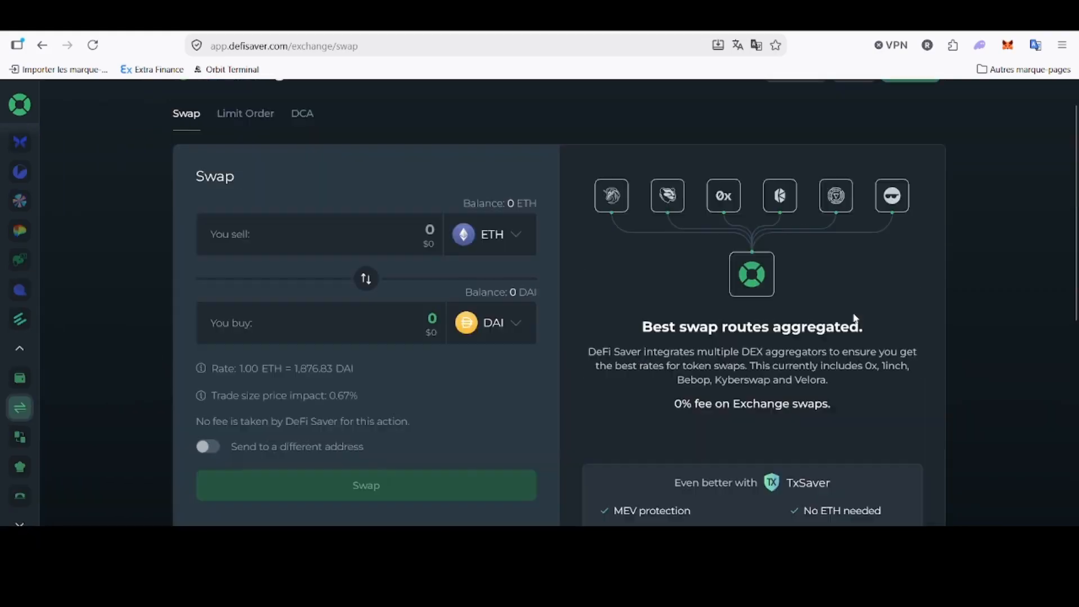
scroll(855, 319, up, 1)
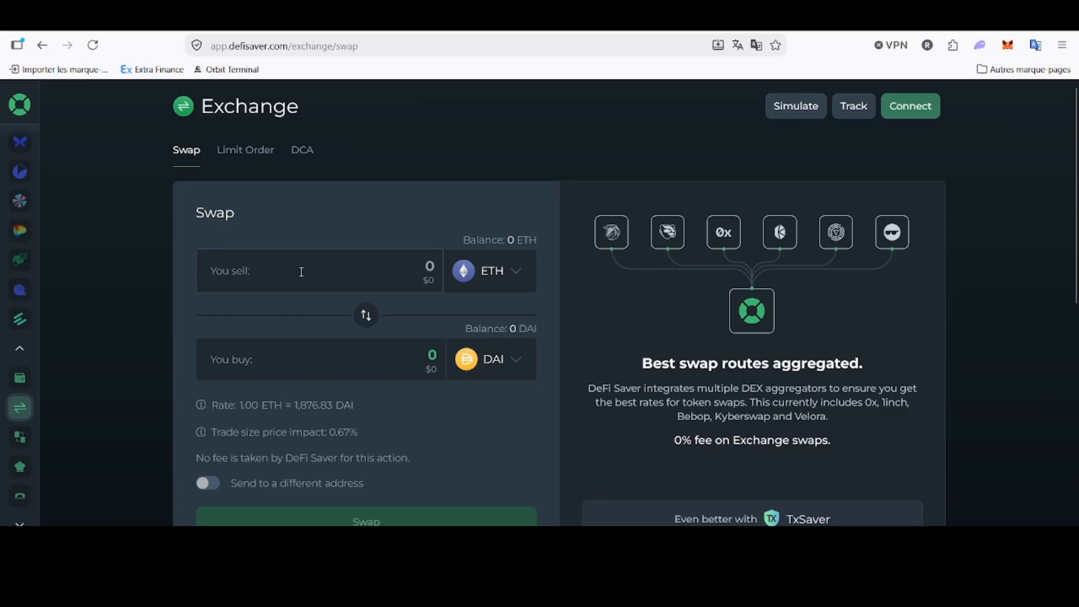
Step: Browse the tokens available to sell in the swap, leaving the list without choosing another token
click(519, 275)
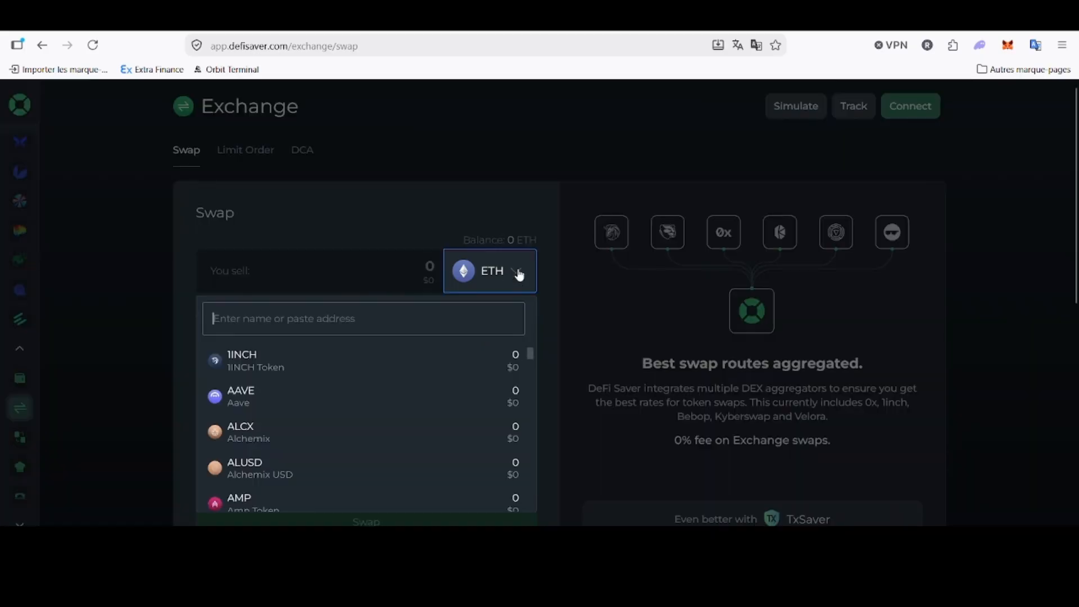
scroll(374, 428, down, 5)
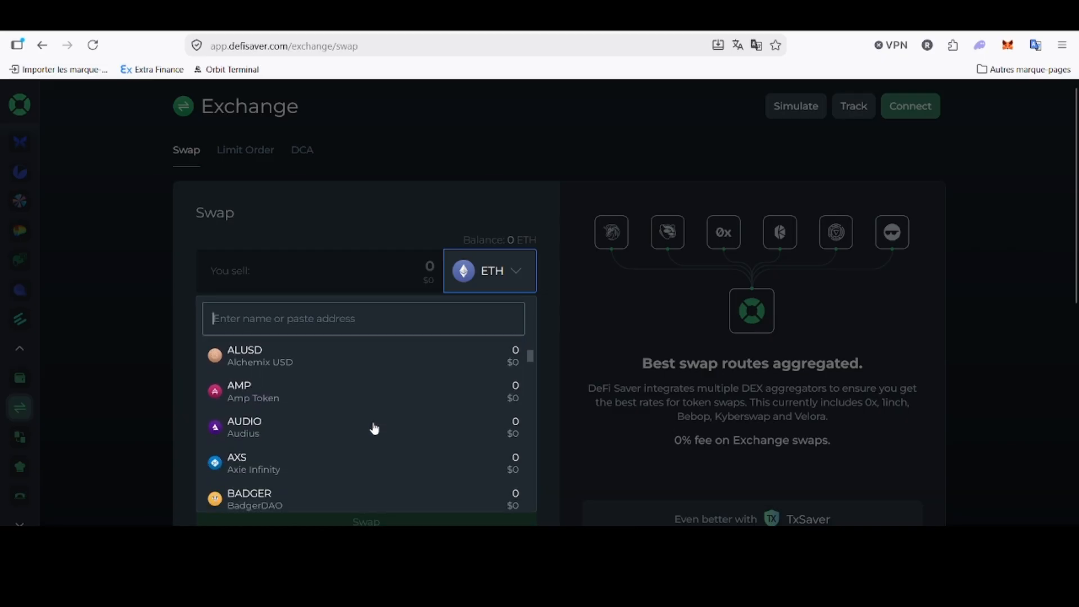
scroll(374, 428, down, 8)
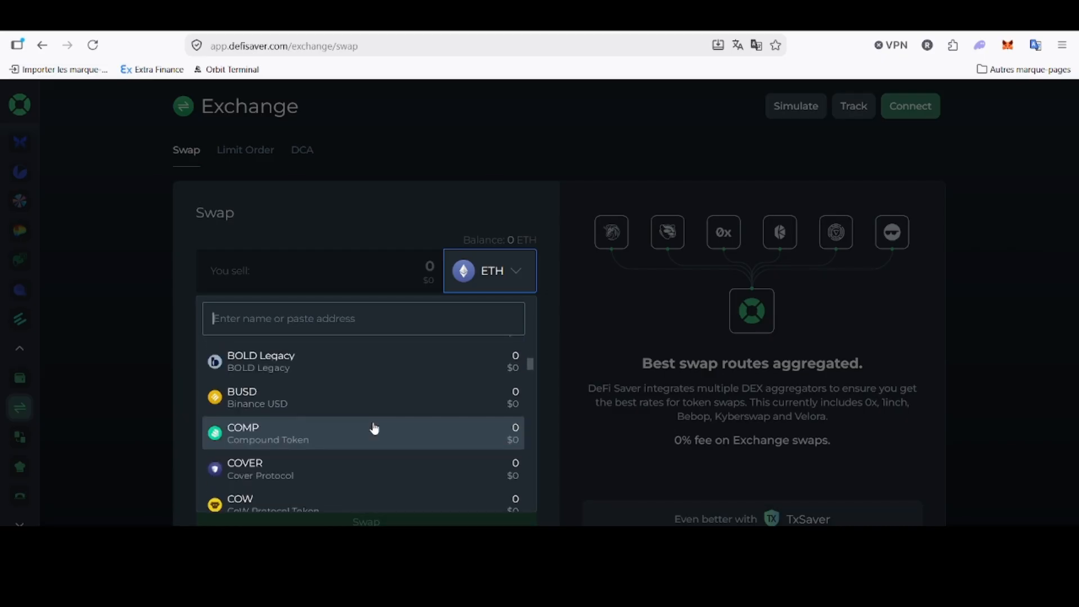
scroll(374, 428, down, 8)
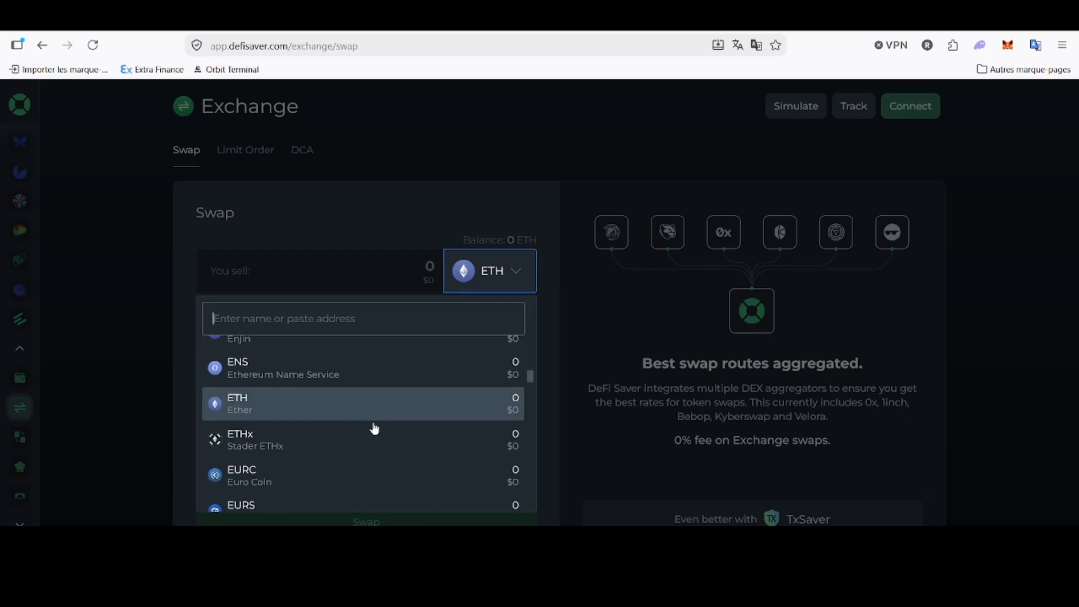
drag(530, 393, 535, 521)
click(357, 210)
Step: Browse the tokens available to buy without choosing one, and review the swap details and aggregated routes
click(477, 369)
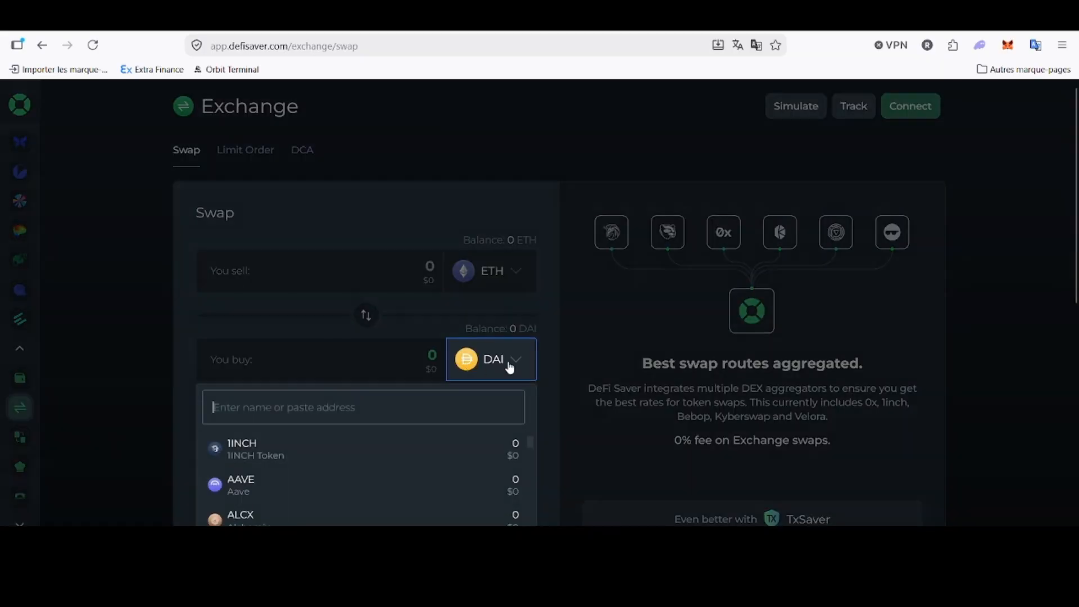
scroll(349, 484, down, 3)
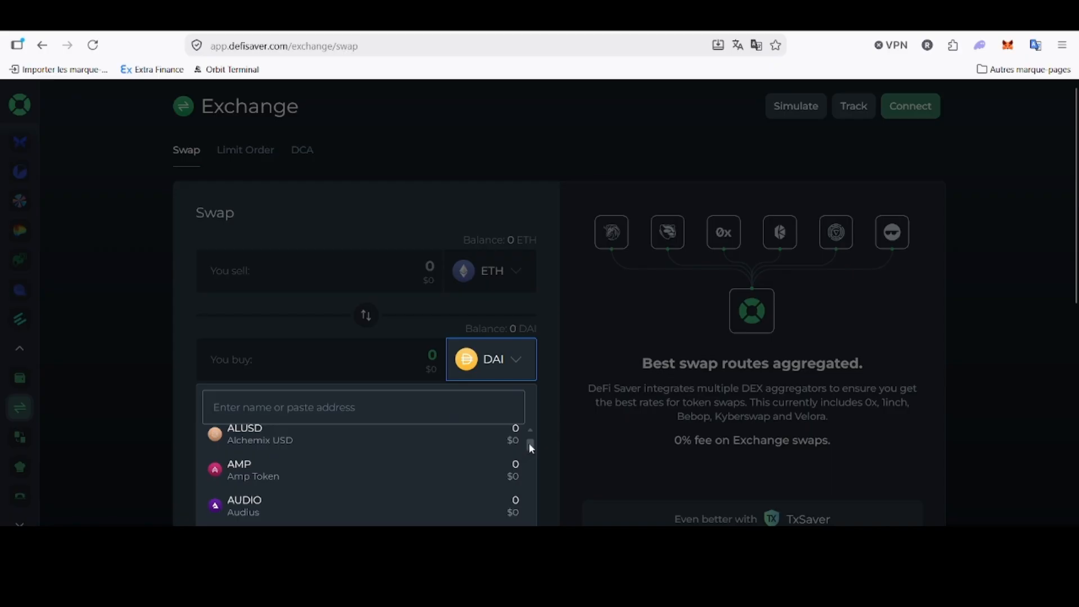
drag(530, 448, 531, 524)
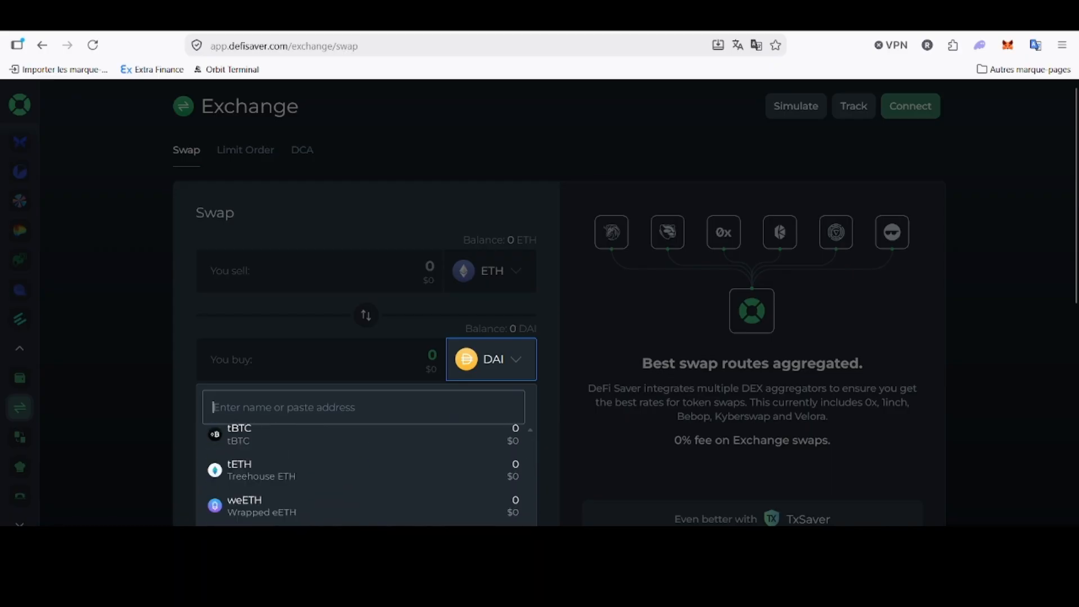
click(178, 312)
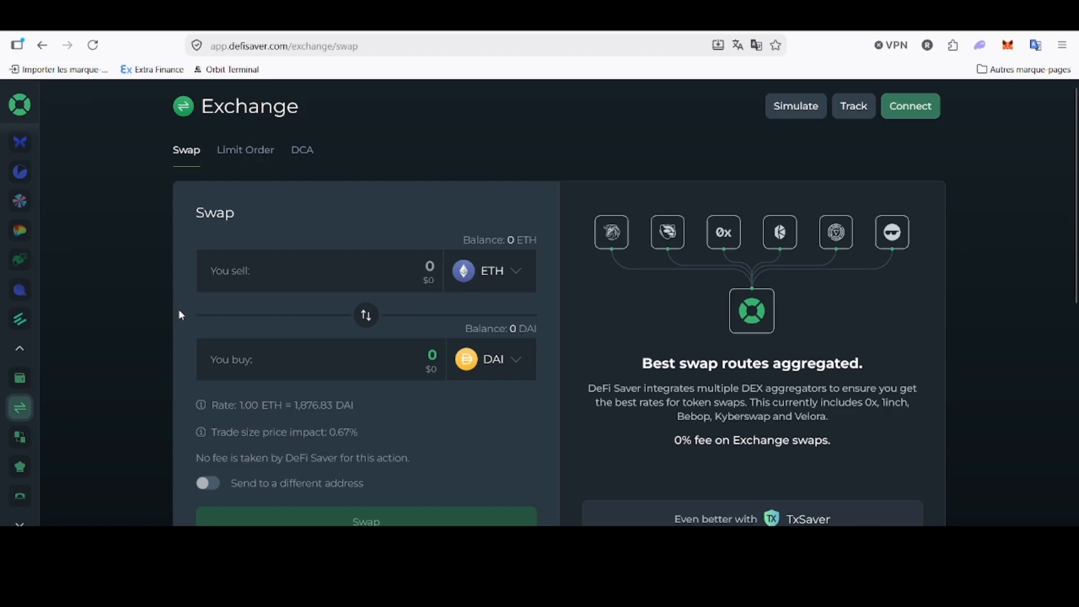
scroll(619, 248, down, 1)
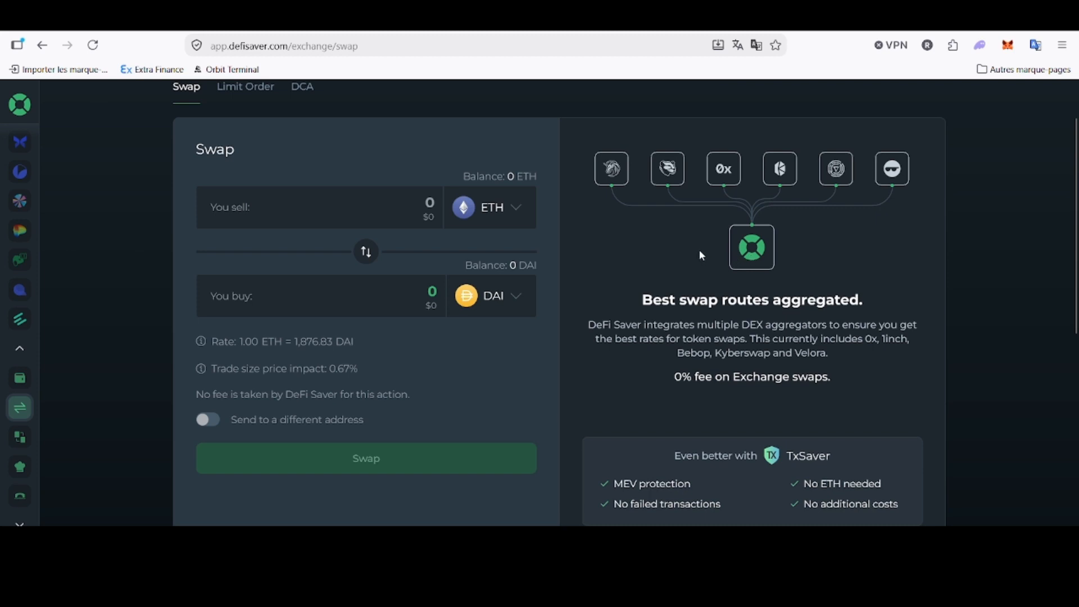
Step: Open Loan Shifter and connect the MetaMask wallet to review the form for shifting positions
click(20, 437)
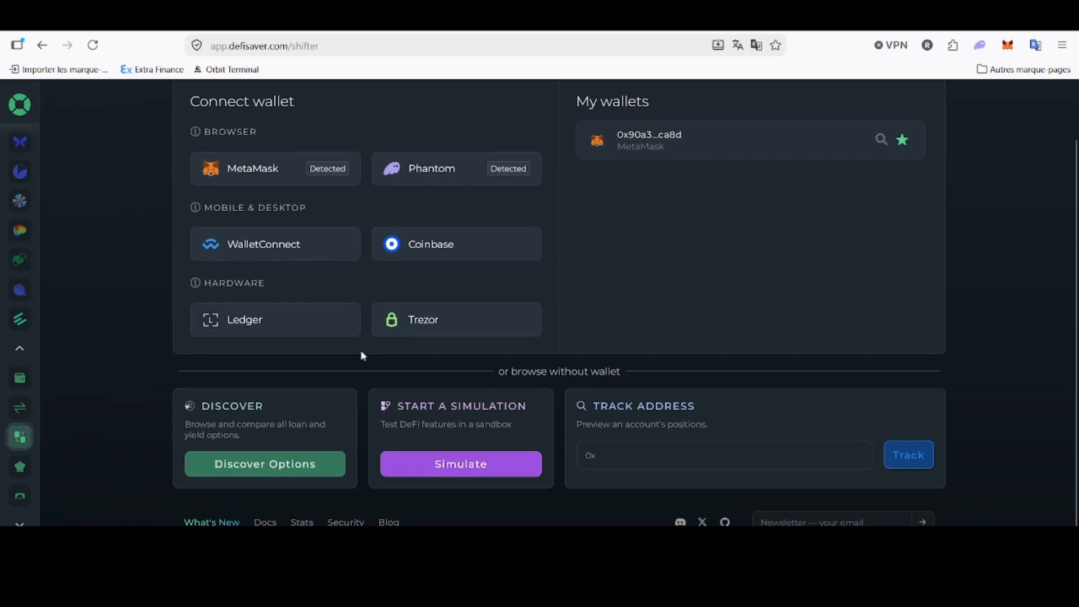
scroll(360, 351, up, 2)
scroll(360, 350, down, 2)
scroll(359, 350, up, 2)
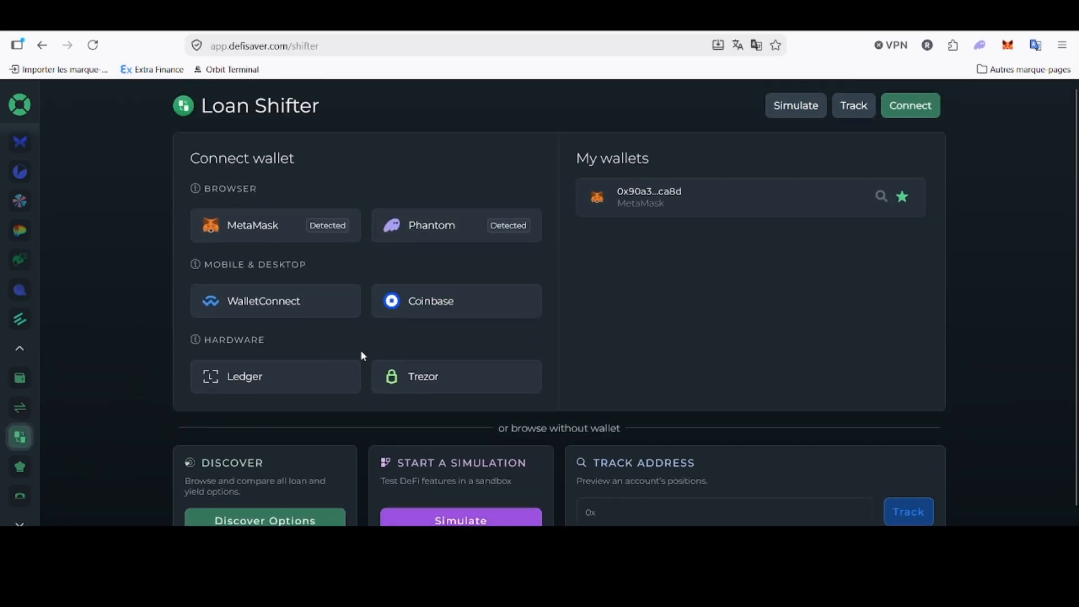
click(290, 227)
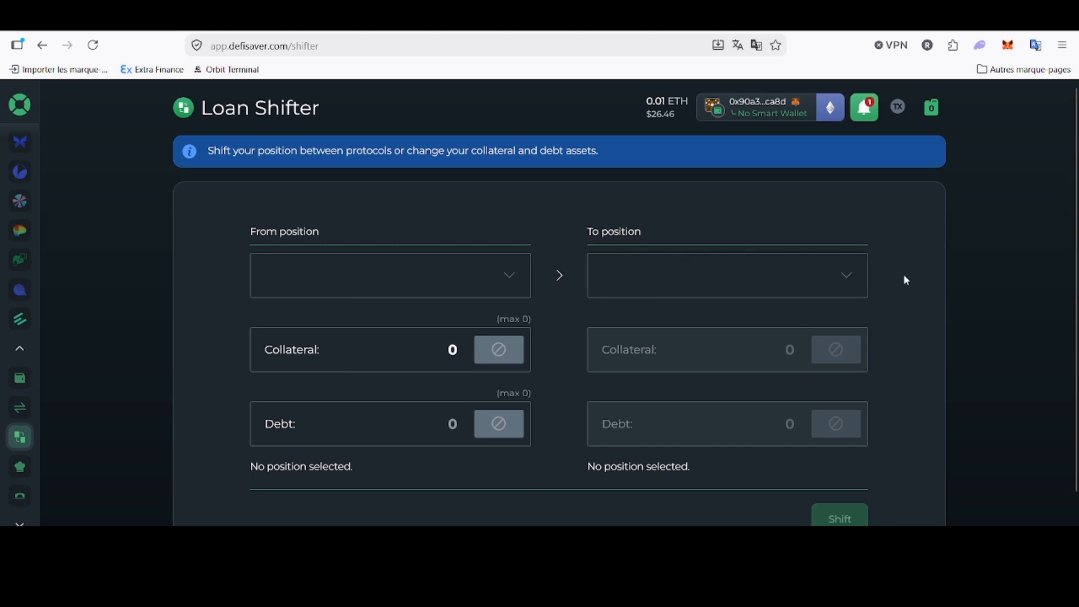
scroll(904, 276, down, 2)
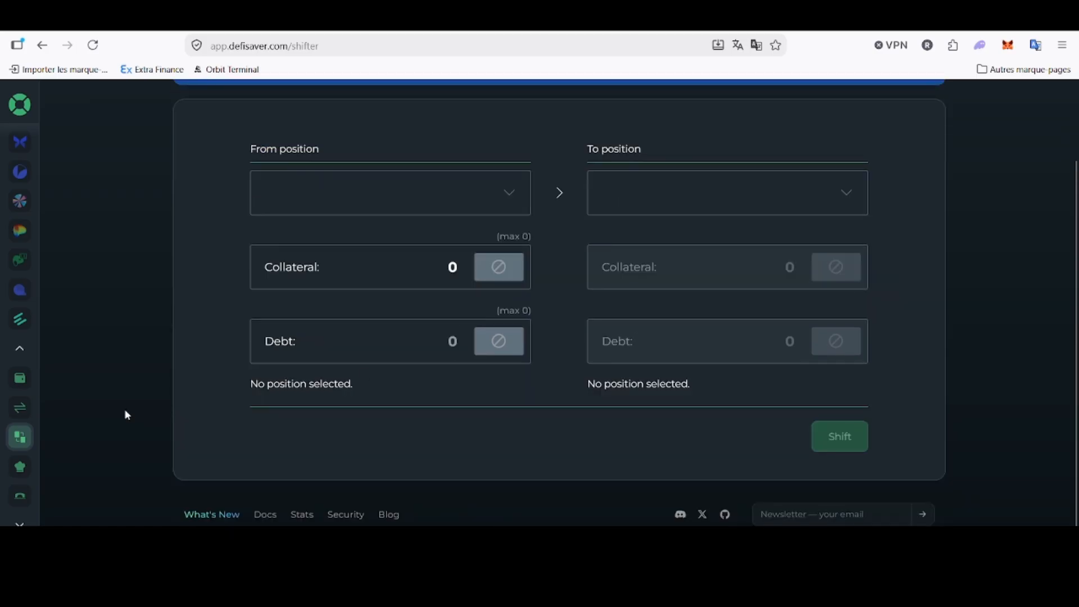
Step: Open the Bridge tool and browse the whole list of tokens that can be sent from Ethereum
click(46, 493)
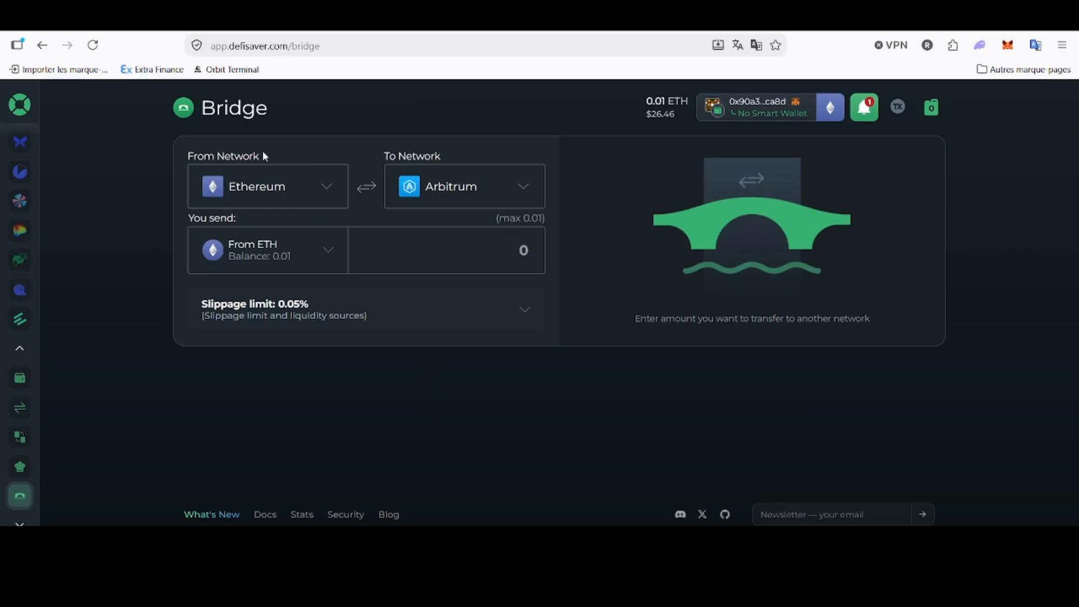
click(282, 251)
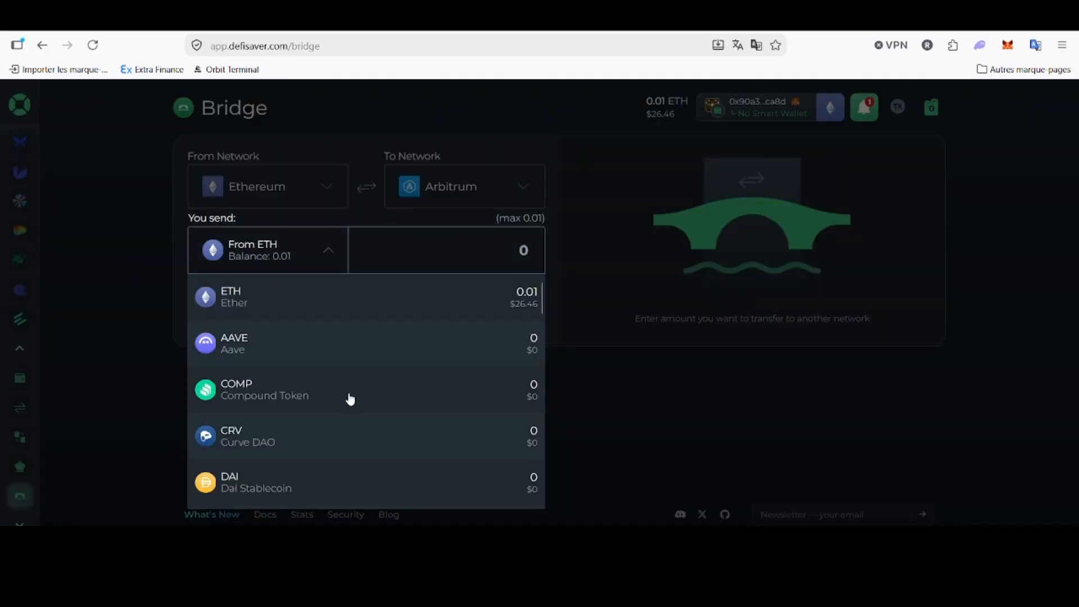
scroll(349, 400, down, 12)
scroll(352, 405, down, 5)
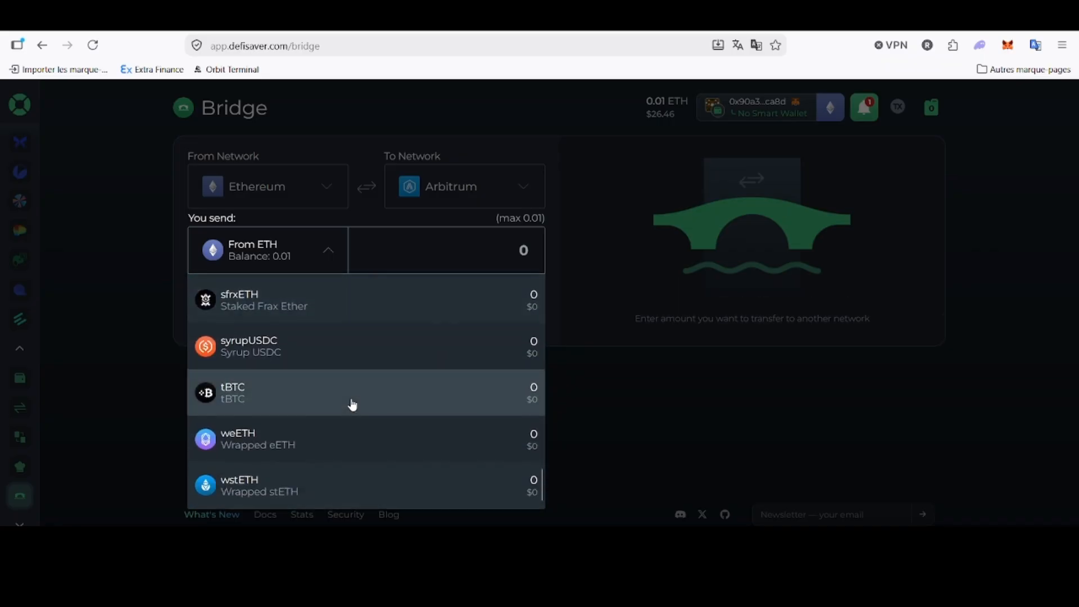
click(313, 206)
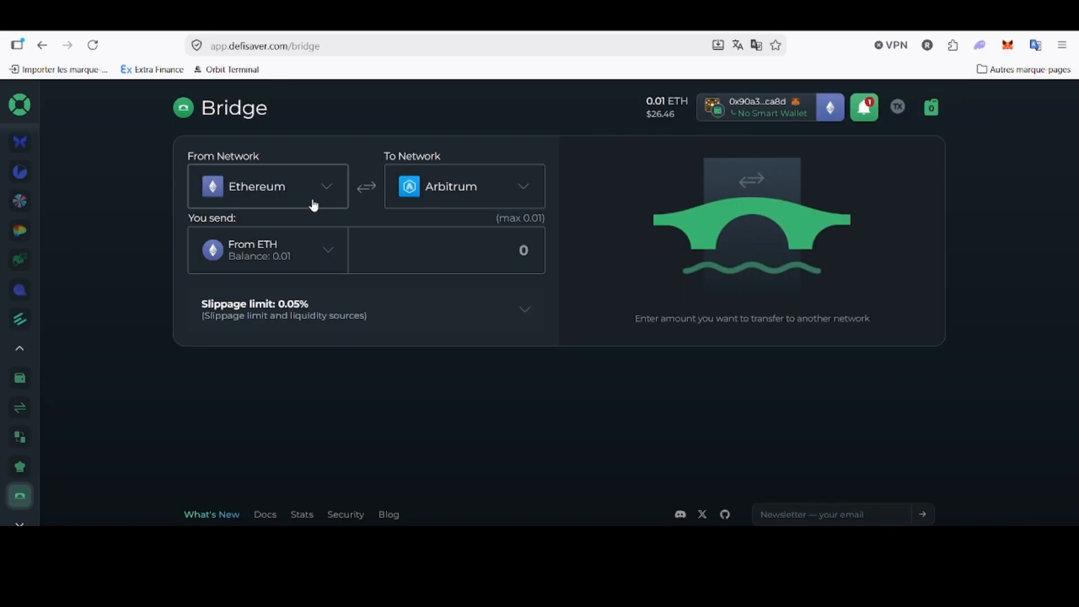
Step: Review the source and destination networks offered by the bridge, keeping Ethereum and Arbitrum selected
click(313, 206)
scroll(296, 308, down, 1)
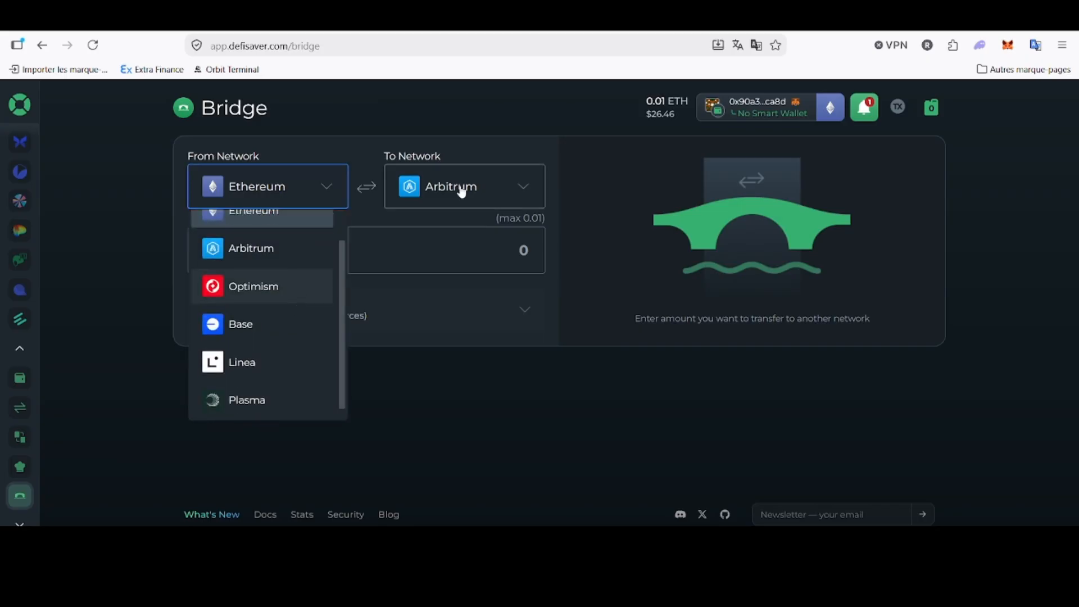
click(461, 193)
scroll(466, 306, down, 1)
click(317, 393)
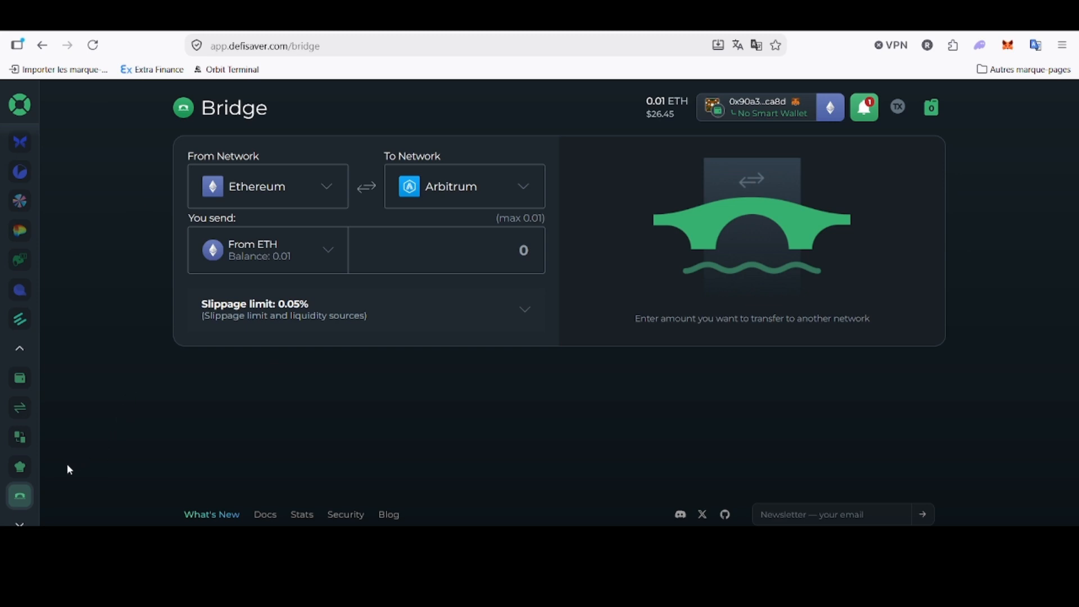
Step: Open Recipe Creator and browse the pre-made leverage recipes in the recipe book
click(27, 468)
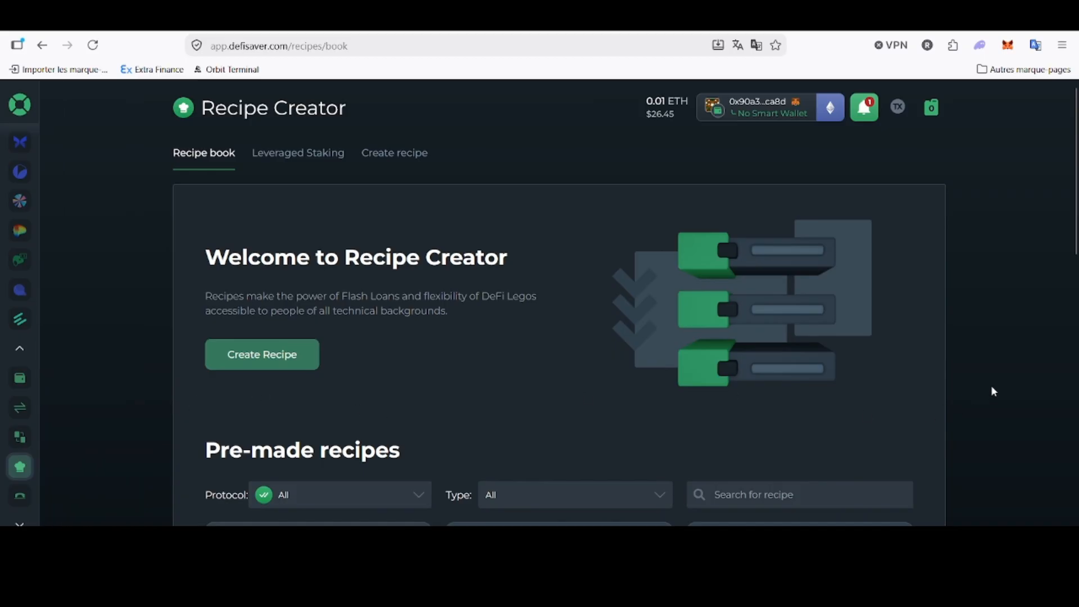
scroll(991, 386, down, 4)
scroll(991, 386, down, 2)
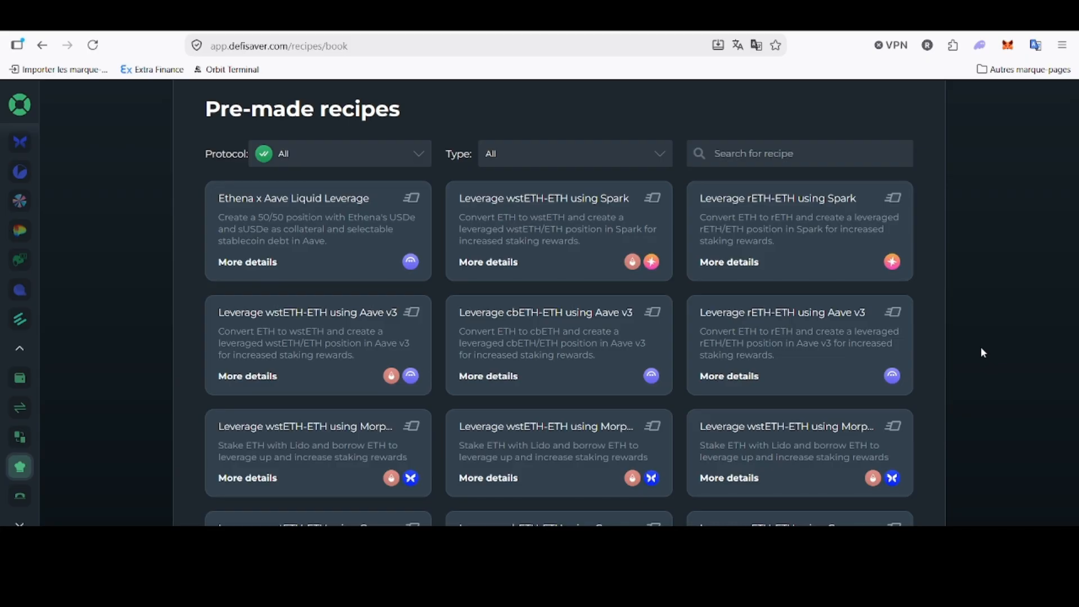
scroll(981, 349, down, 1)
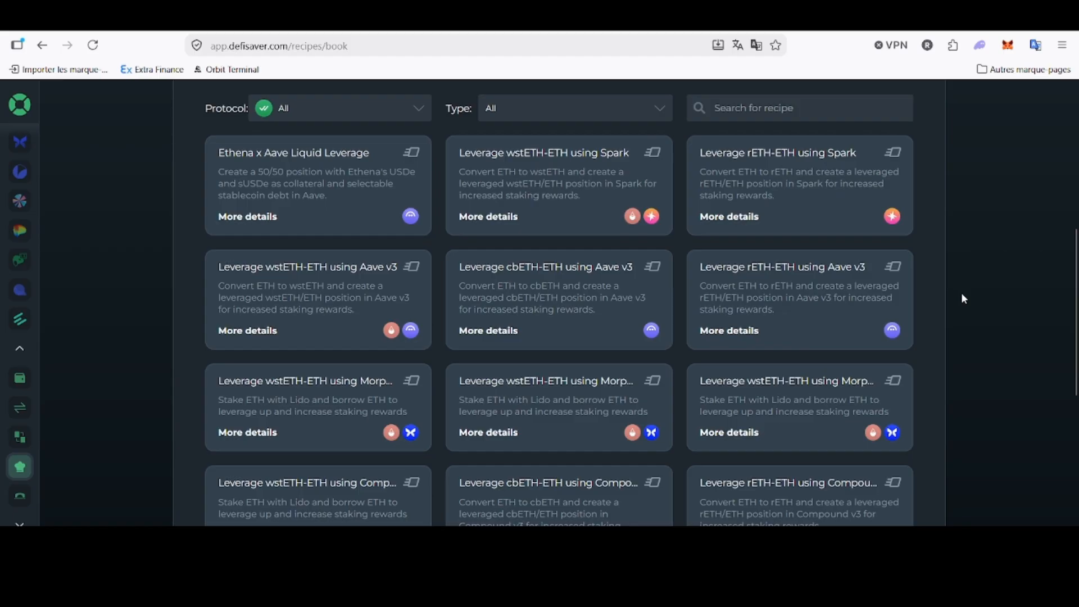
Step: Open the Ethena x Aave Liquid Leverage recipe, review its settings and final state, and highlight its description
click(322, 182)
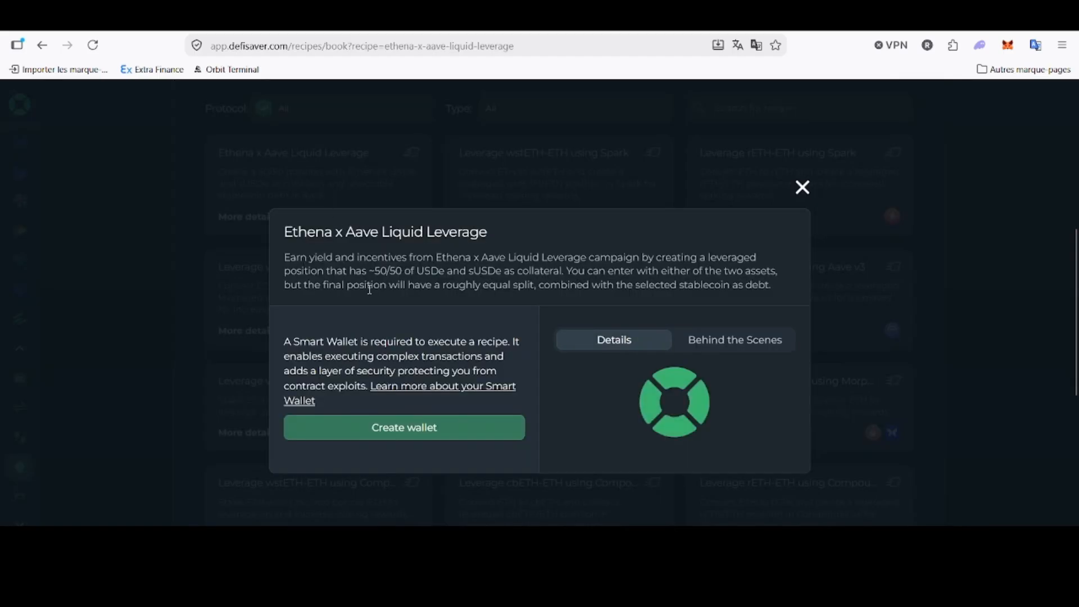
scroll(453, 290, down, 3)
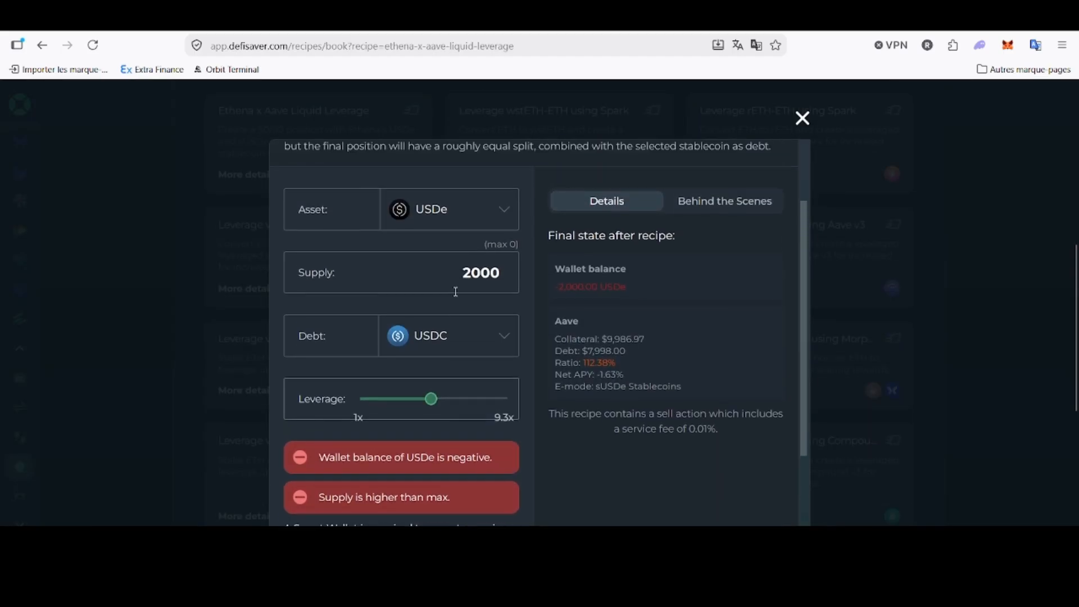
scroll(455, 292, up, 2)
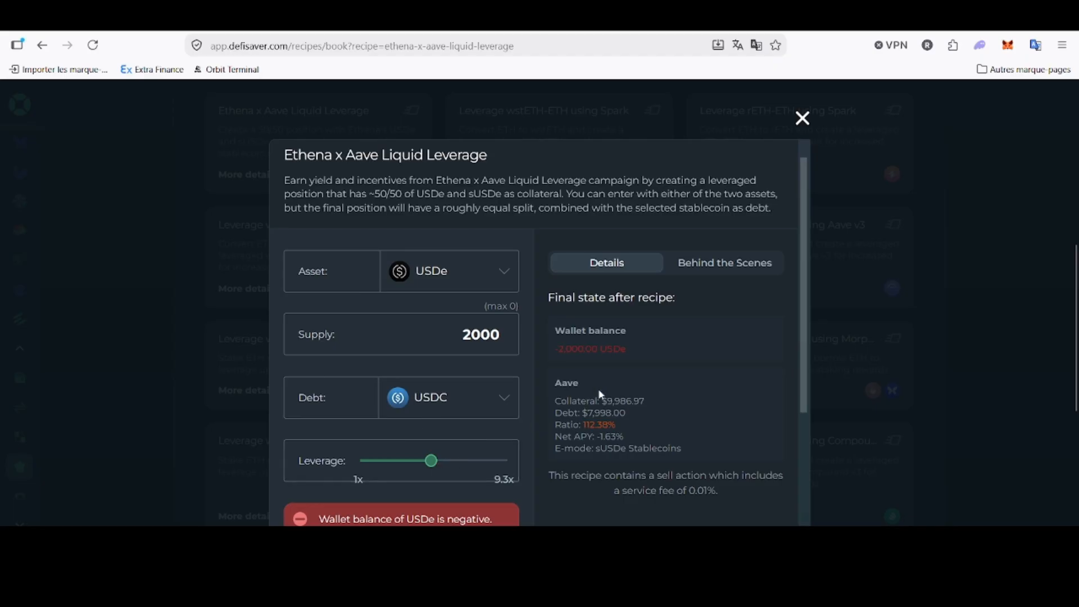
triple_click(658, 206)
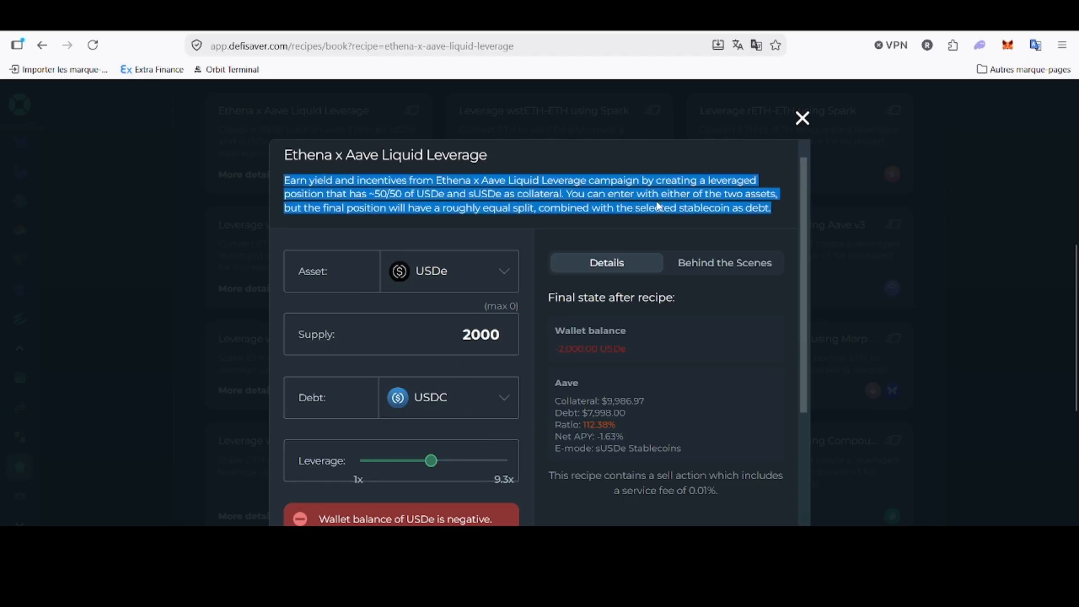
Step: Close the Ethena x Aave Liquid Leverage recipe and browse the remaining pre-made recipes to the end of the recipe book
click(588, 203)
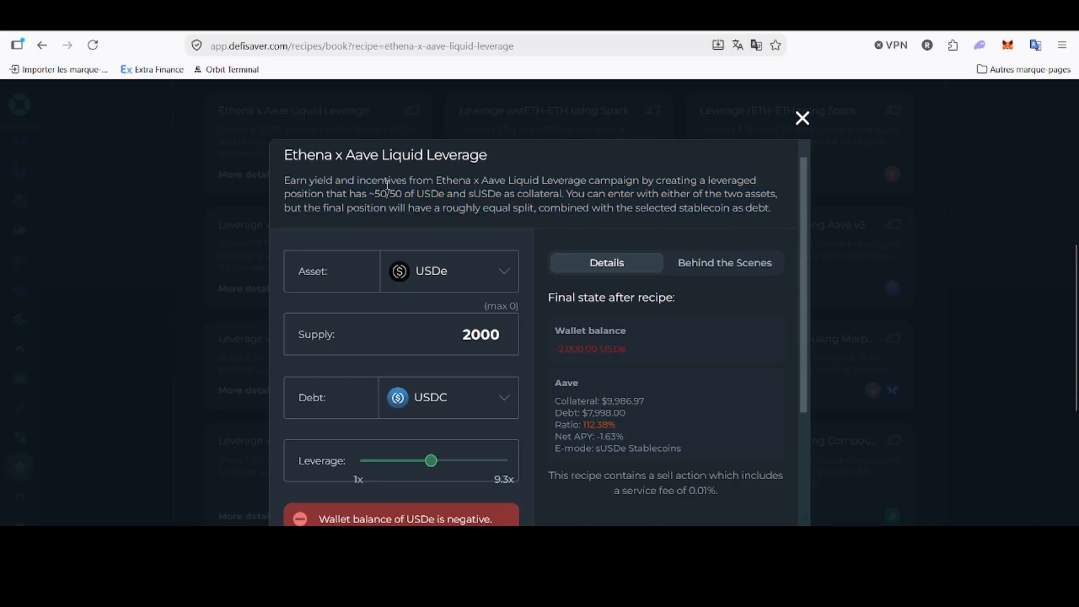
click(802, 117)
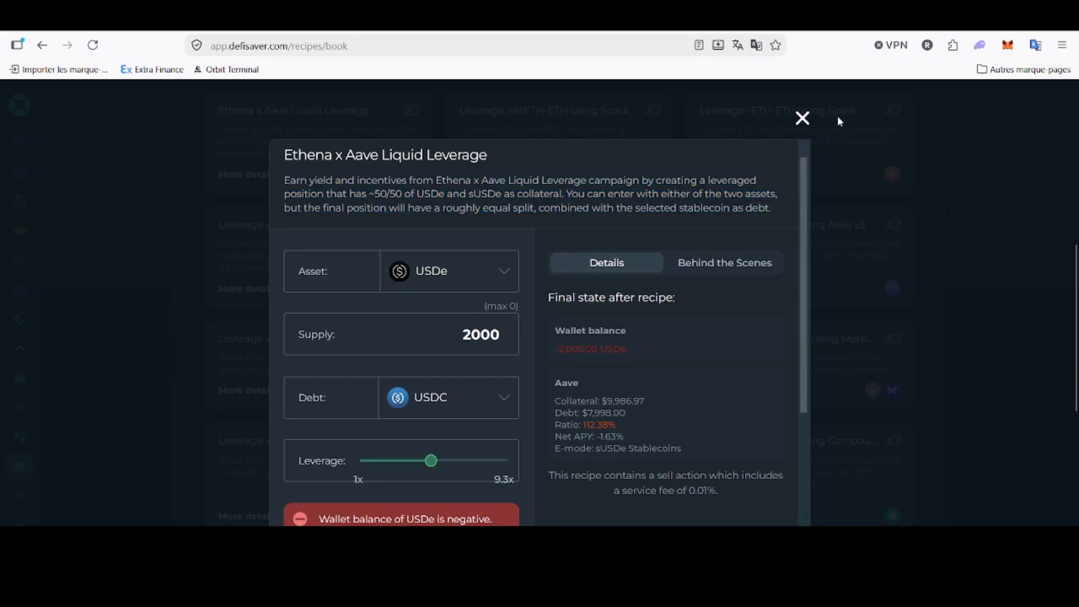
click(803, 119)
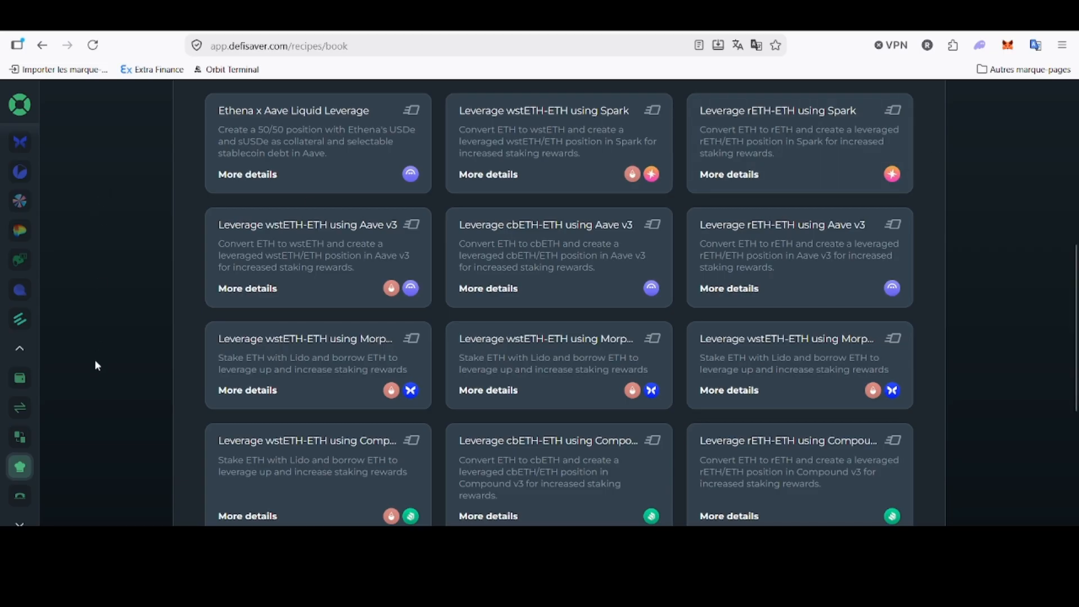
scroll(151, 383, down, 5)
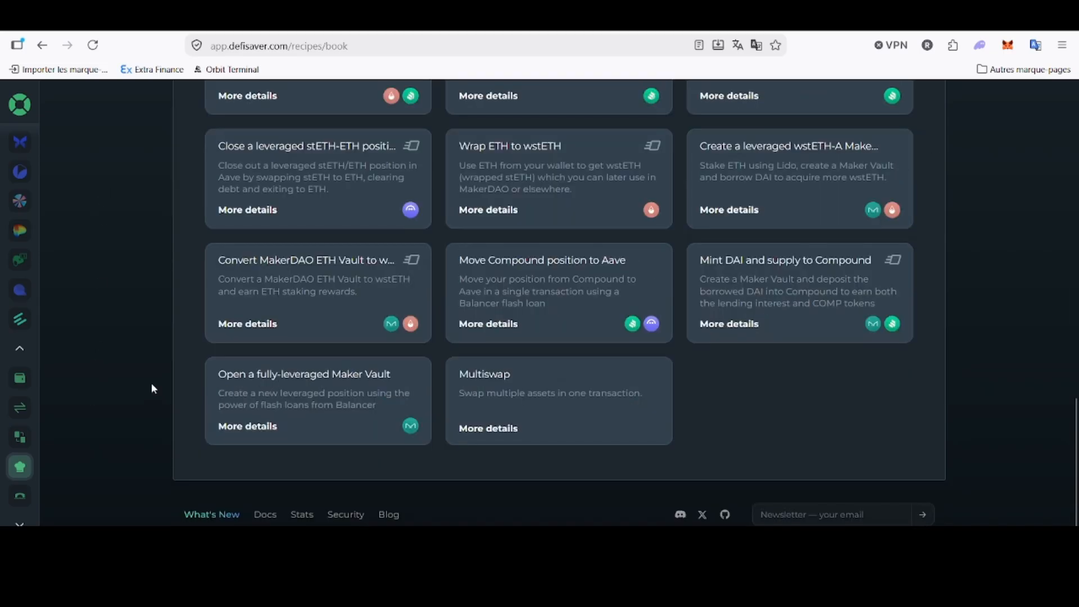
scroll(150, 383, up, 10)
scroll(151, 383, up, 1)
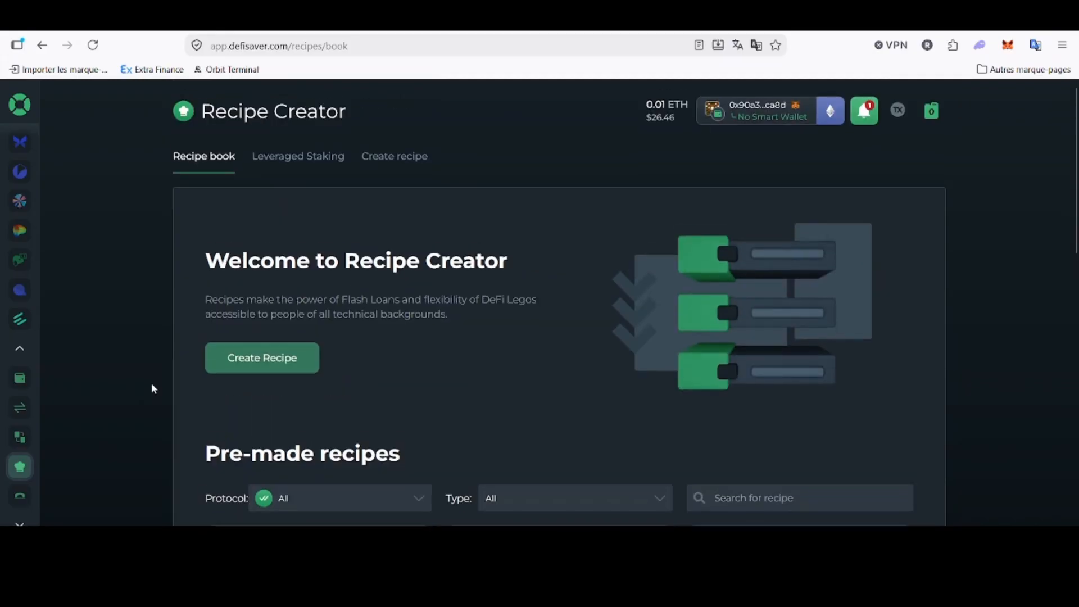
Step: Open a blank recipe for creation and browse all the flash loan and loan payback actions that can be added
click(254, 370)
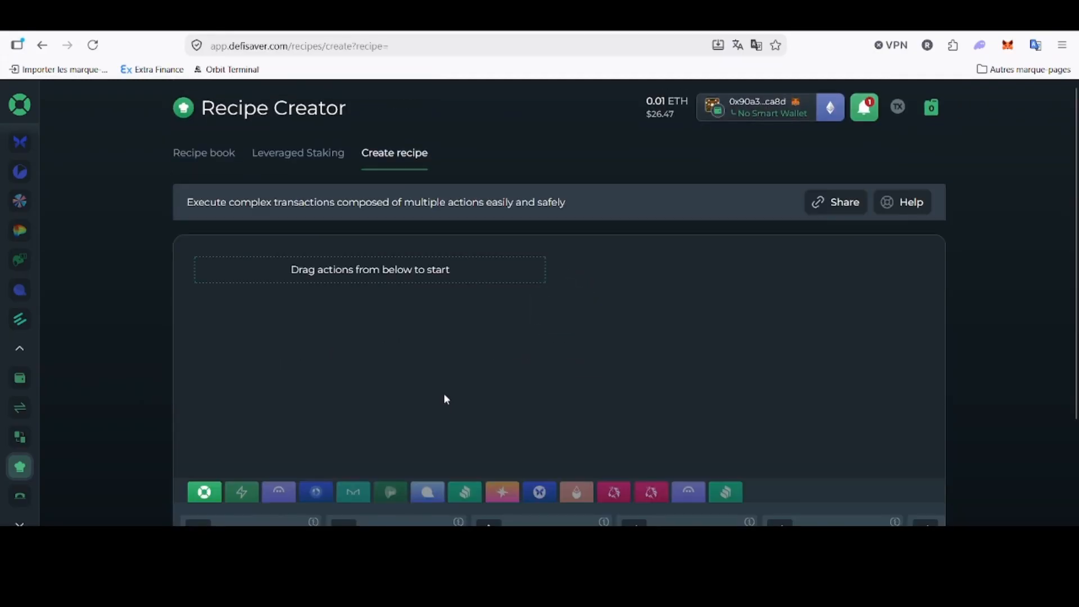
scroll(279, 393, down, 3)
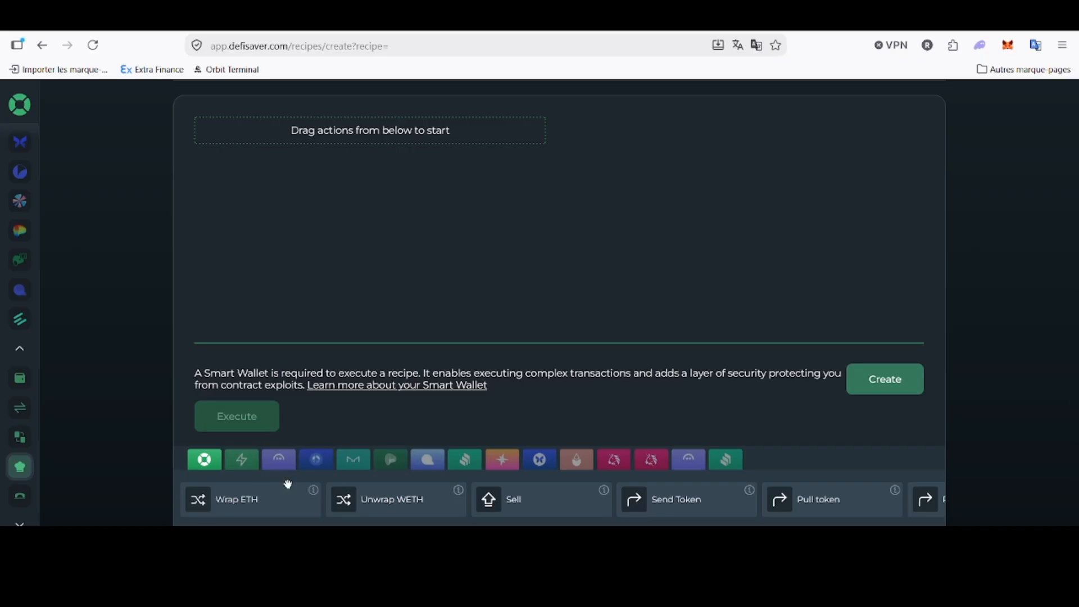
click(246, 465)
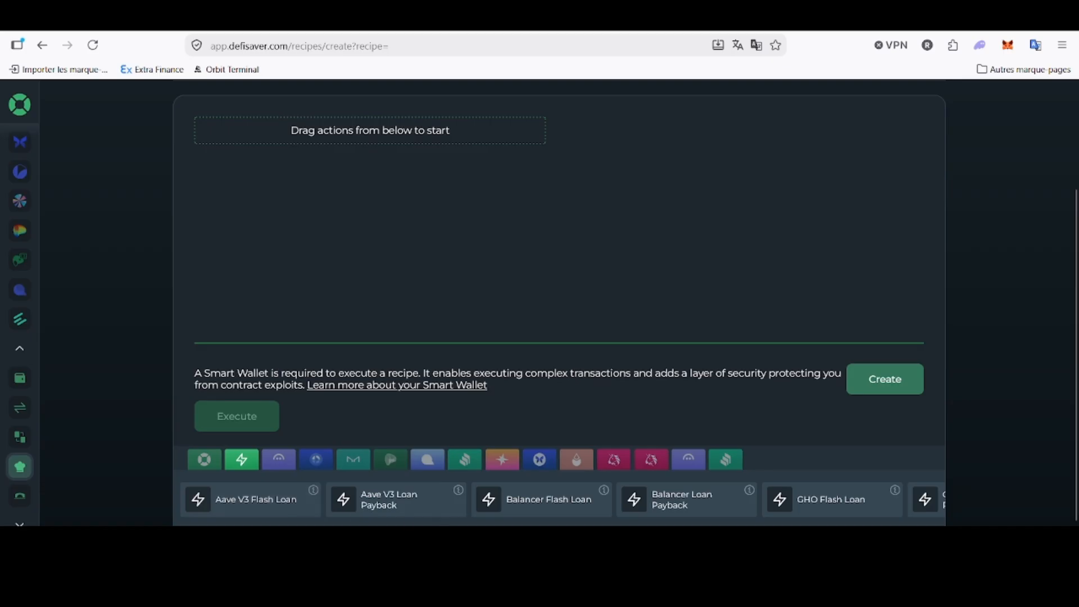
drag(303, 528, 477, 528)
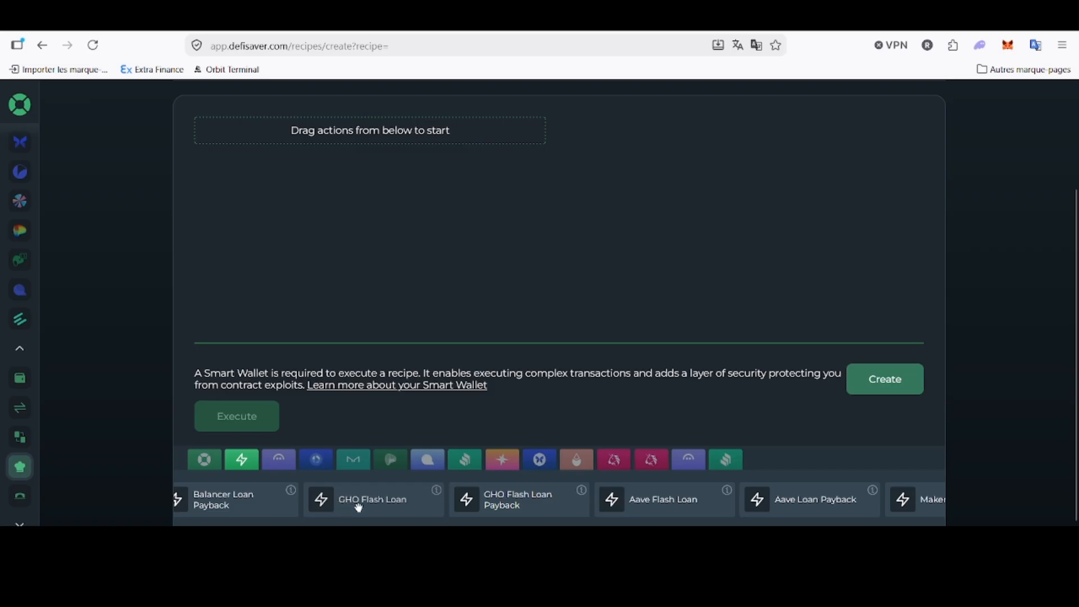
scroll(358, 500, right, 6)
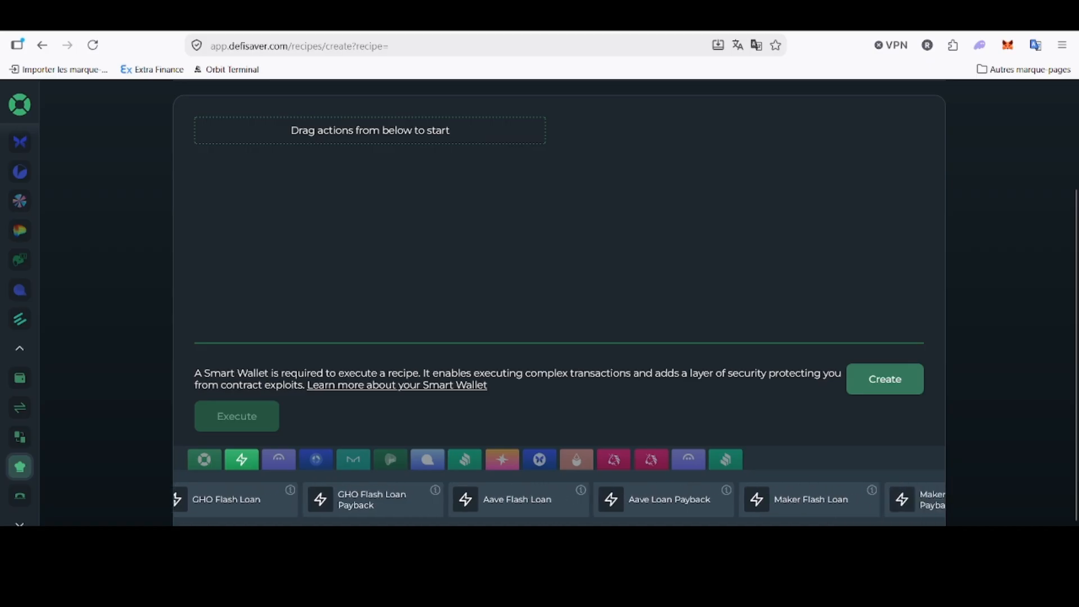
scroll(448, 500, right, 2)
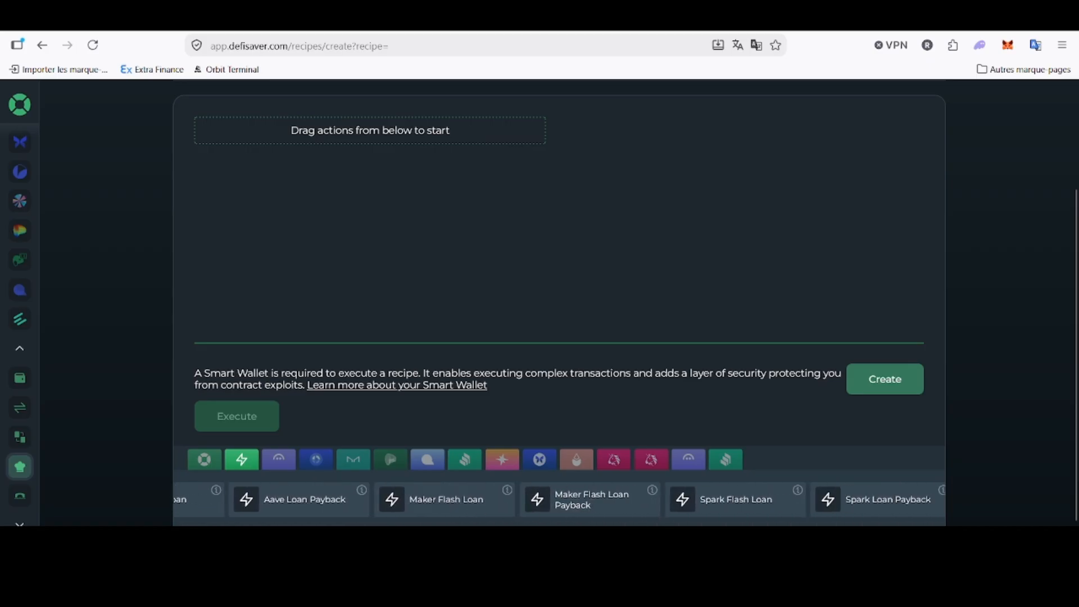
scroll(736, 505, right, 8)
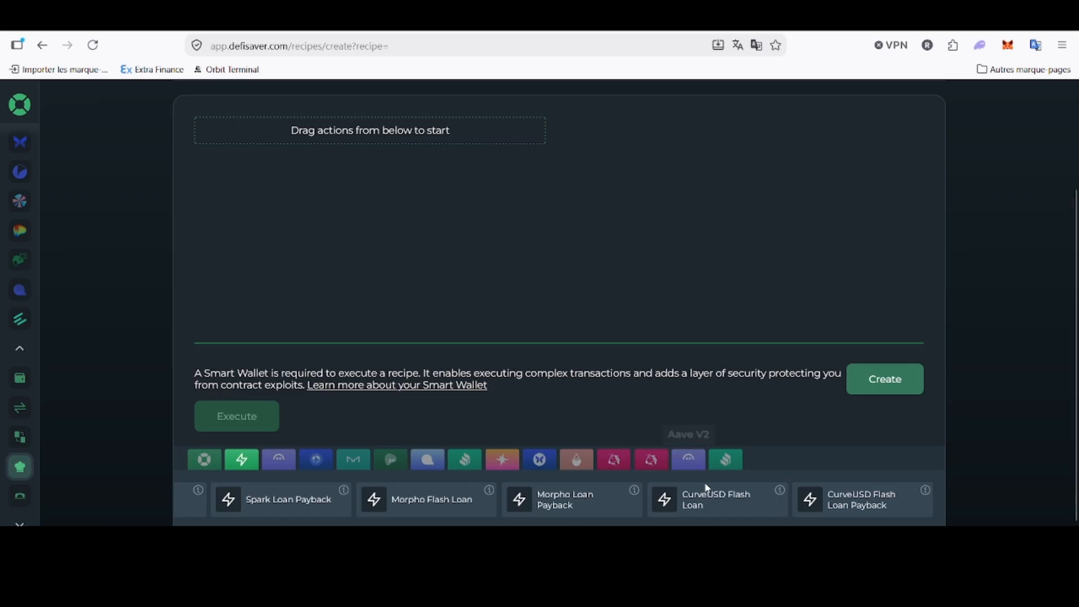